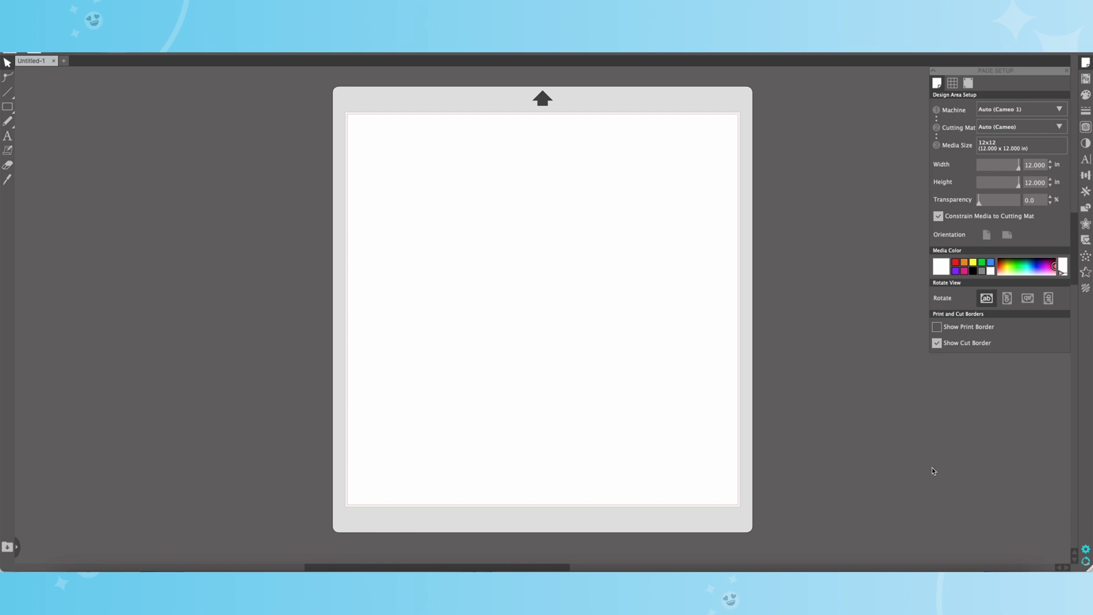
- In Safari, filter the Design Bundles results to a 3-star minimum rating
click(144, 570)
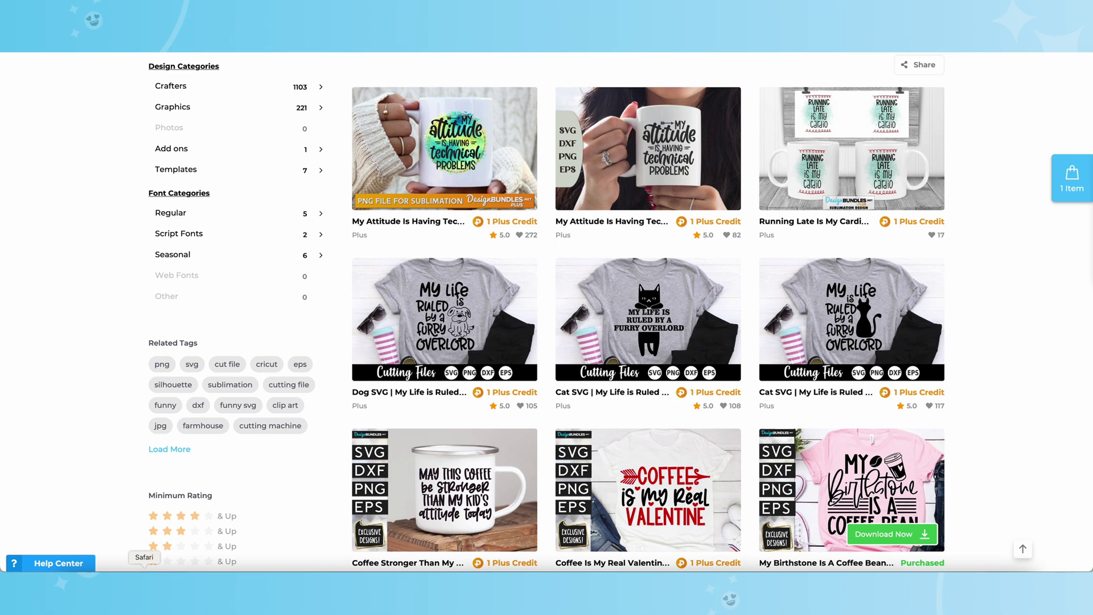
click(231, 532)
scroll(338, 515, down, 1)
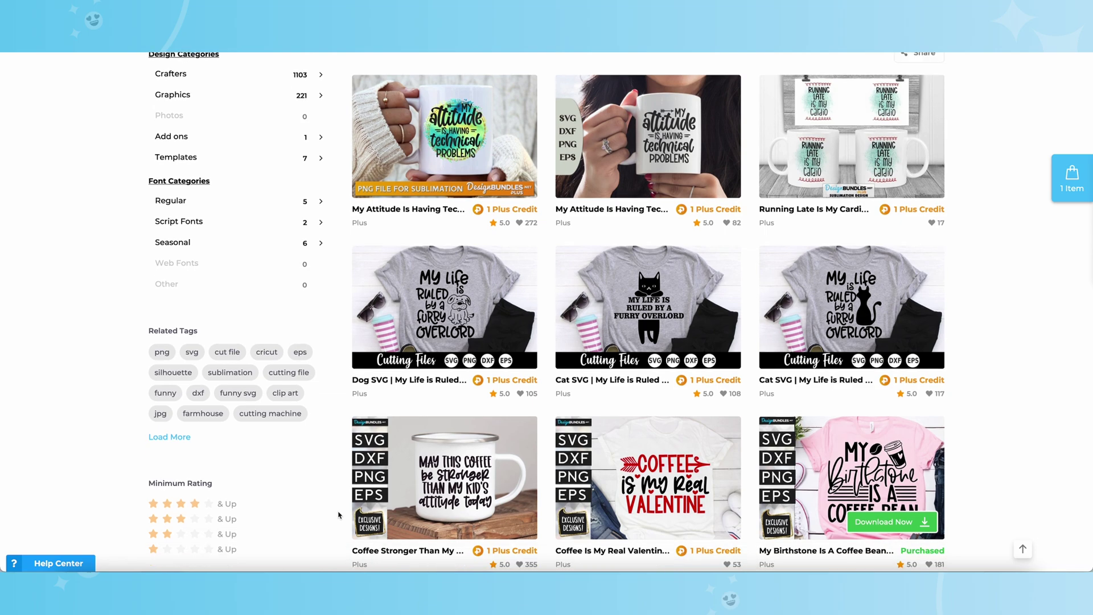
scroll(341, 501, up, 5)
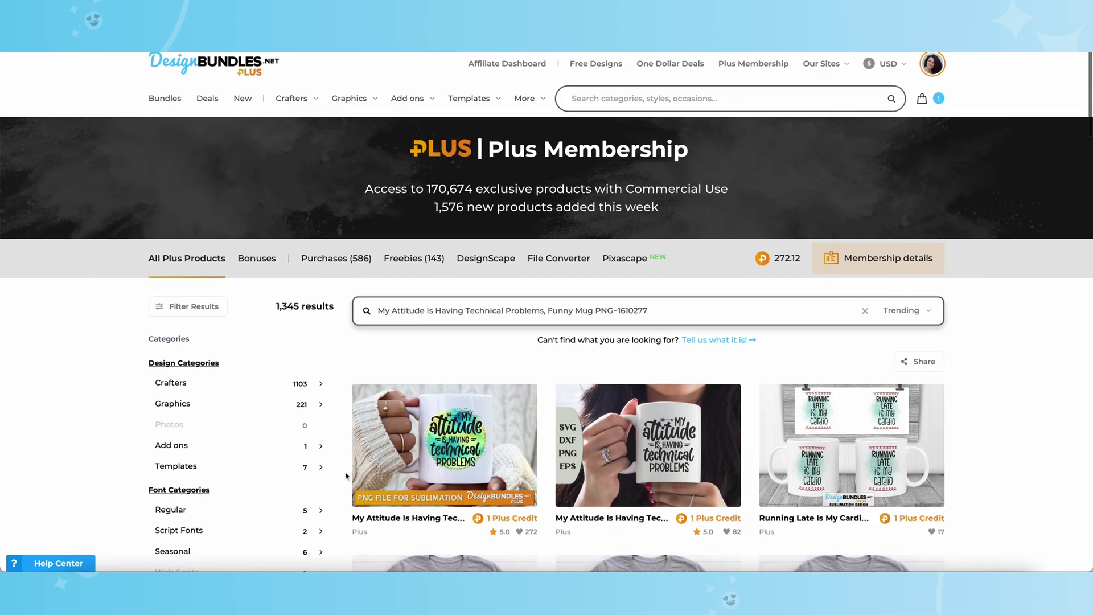
- Scroll down the Plus Membership results to the Dog SVG furry overlord card
click(608, 98)
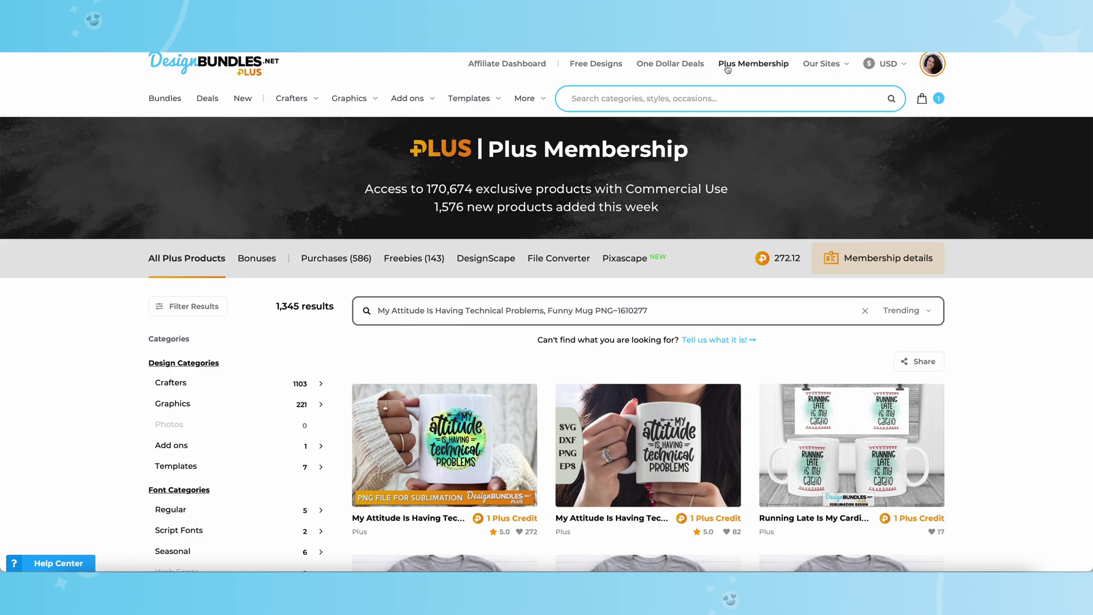
scroll(646, 231, down, 2)
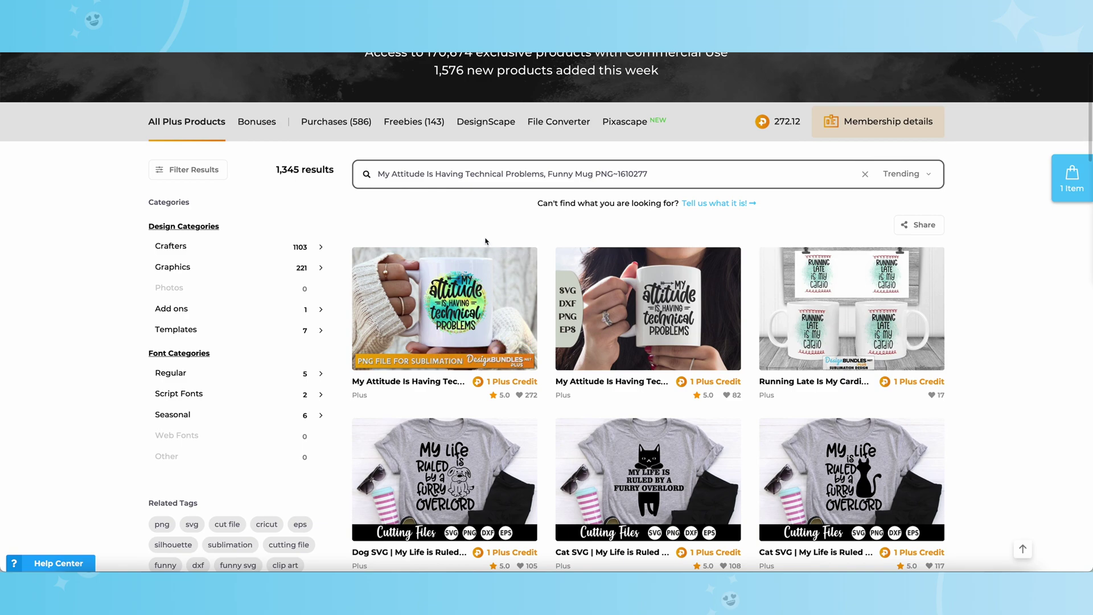
scroll(486, 240, down, 1)
scroll(486, 240, down, 3)
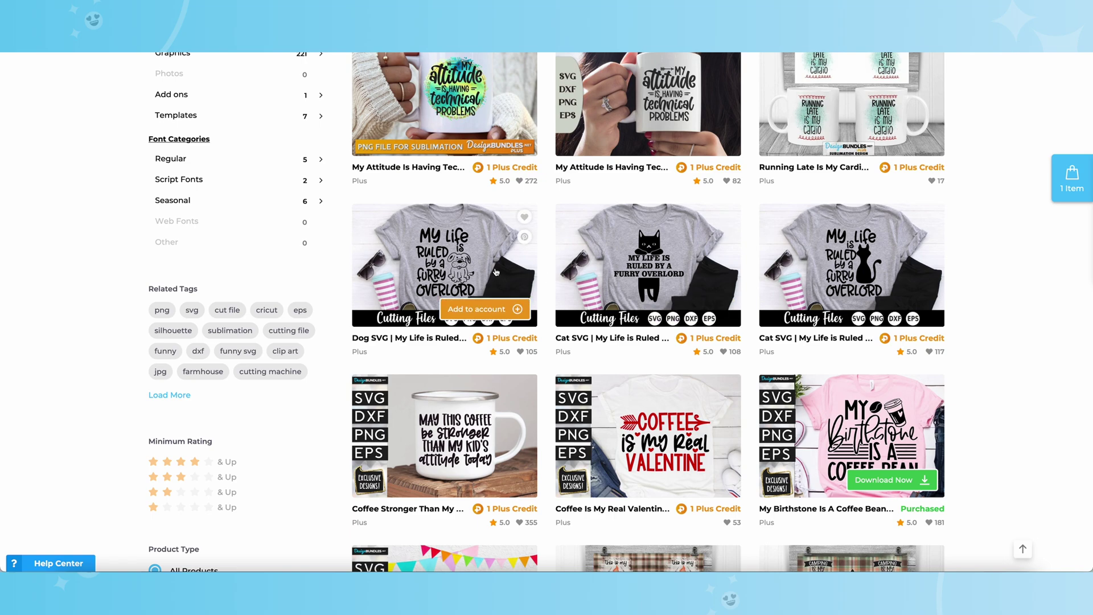
- Add the Dog SVG furry overlord design to the account and download its 496 KB zip
click(471, 310)
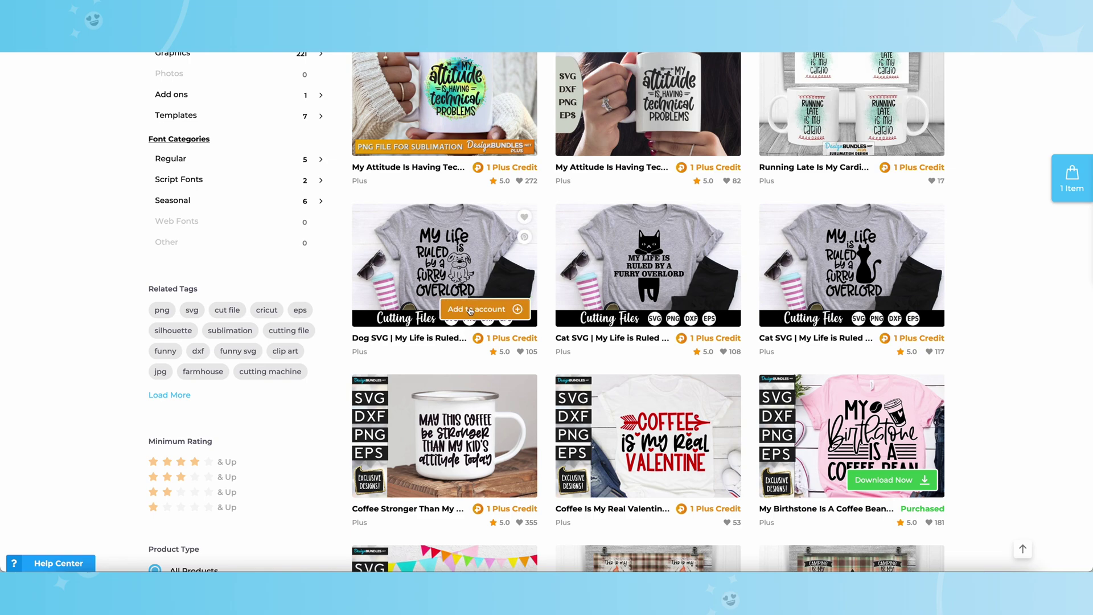
click(470, 310)
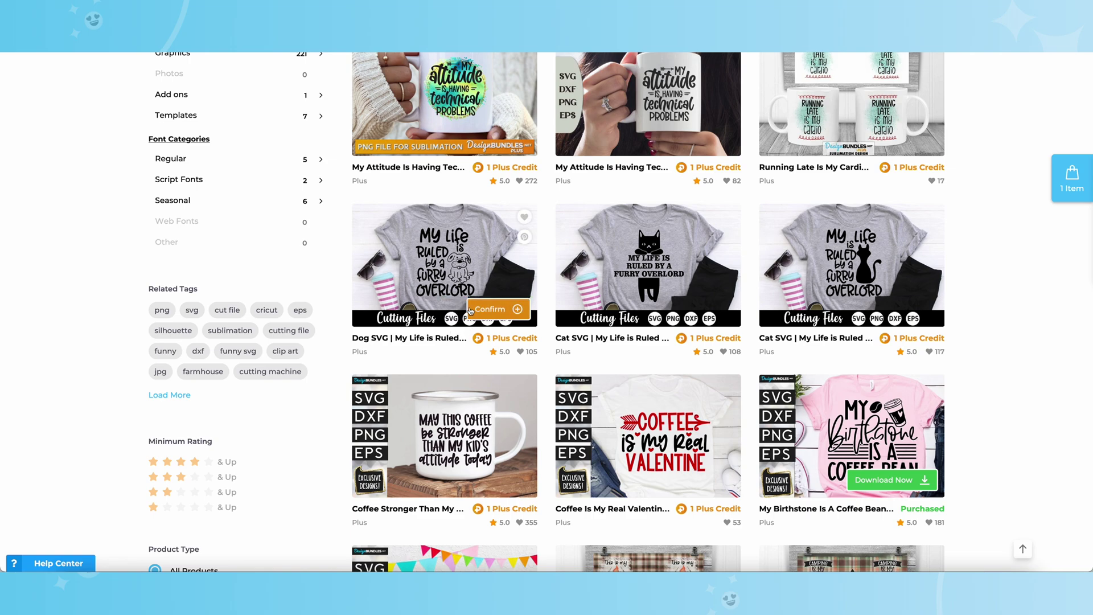
click(488, 311)
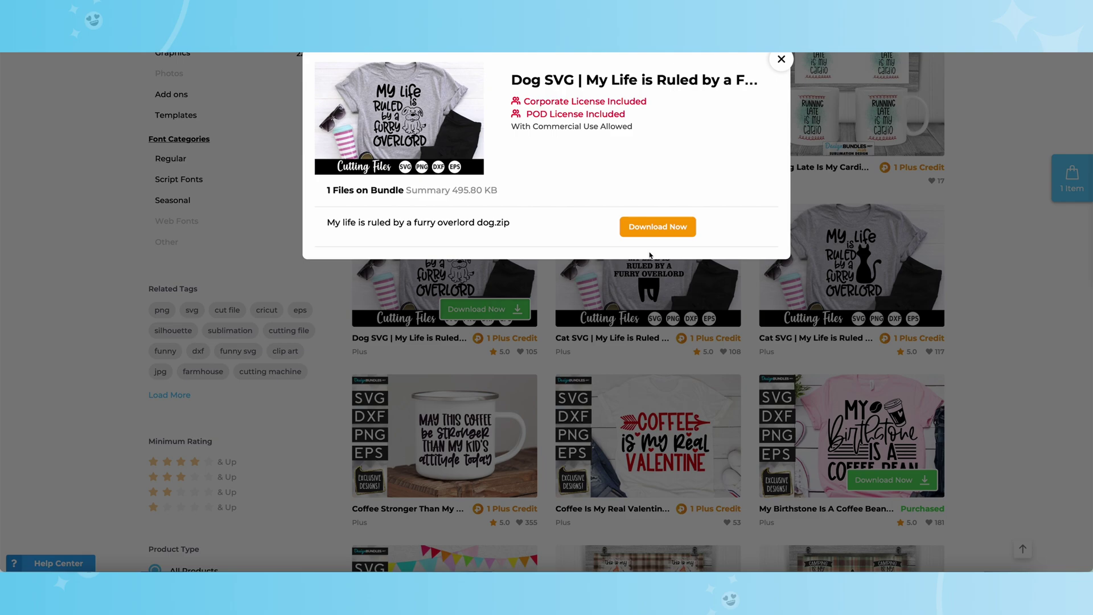
click(652, 234)
click(976, 28)
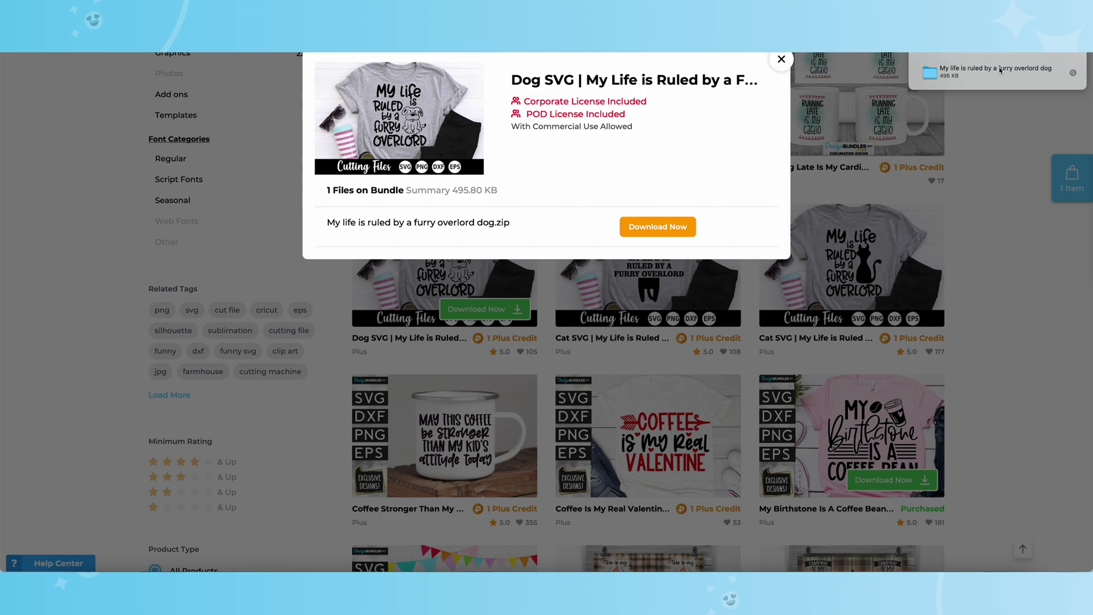
- Reveal the downloaded furry overlord dog folder in Finder from Safari's downloads list
double_click(944, 75)
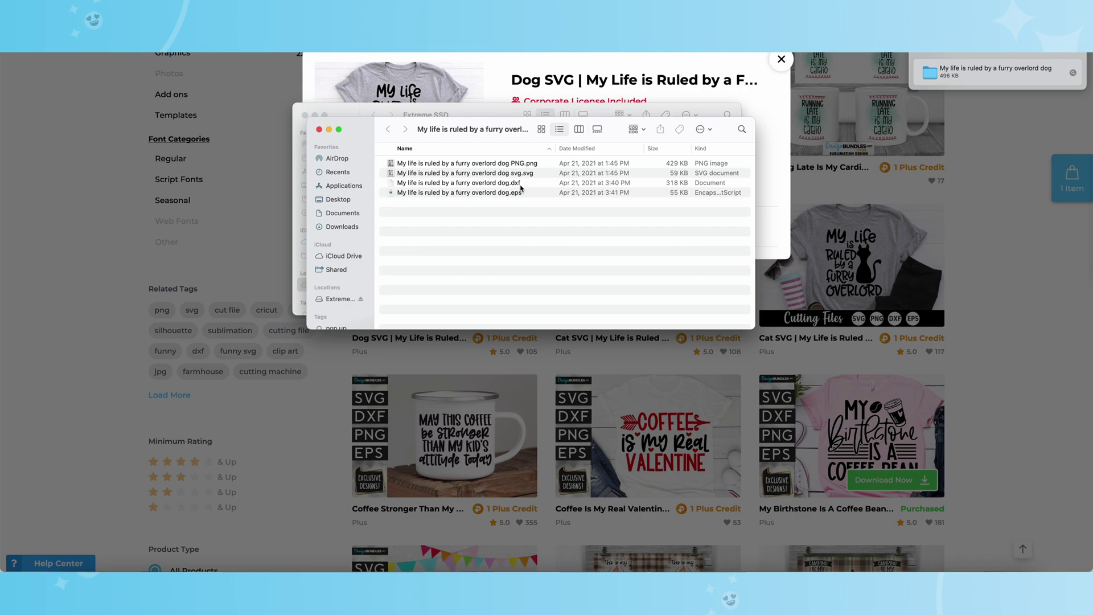
- Dismiss the Dog SVG download window and filter listings to products including DXF files
click(323, 431)
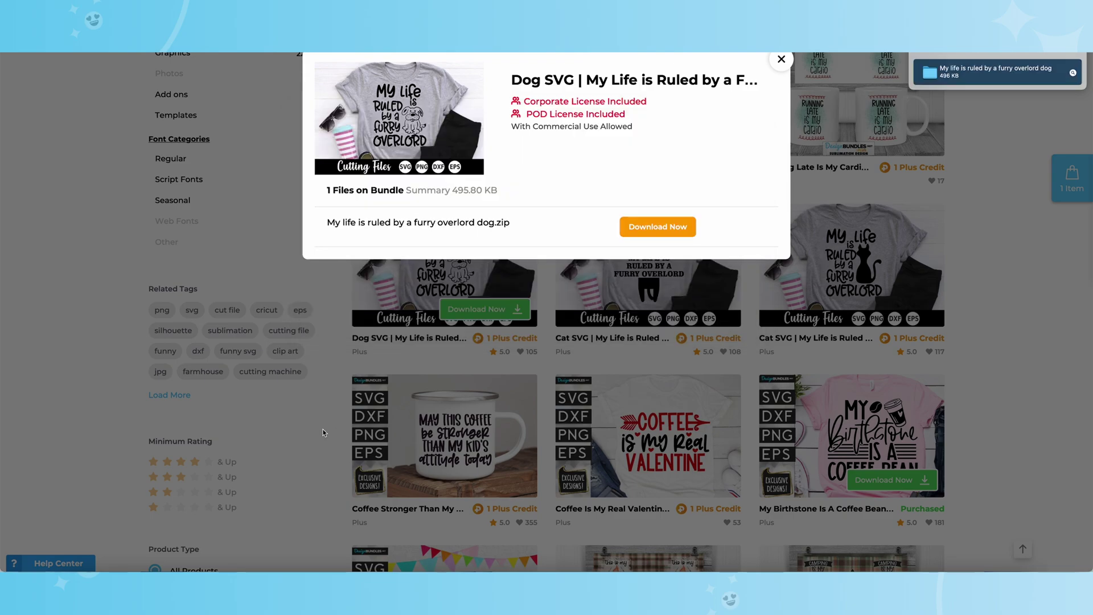
click(781, 60)
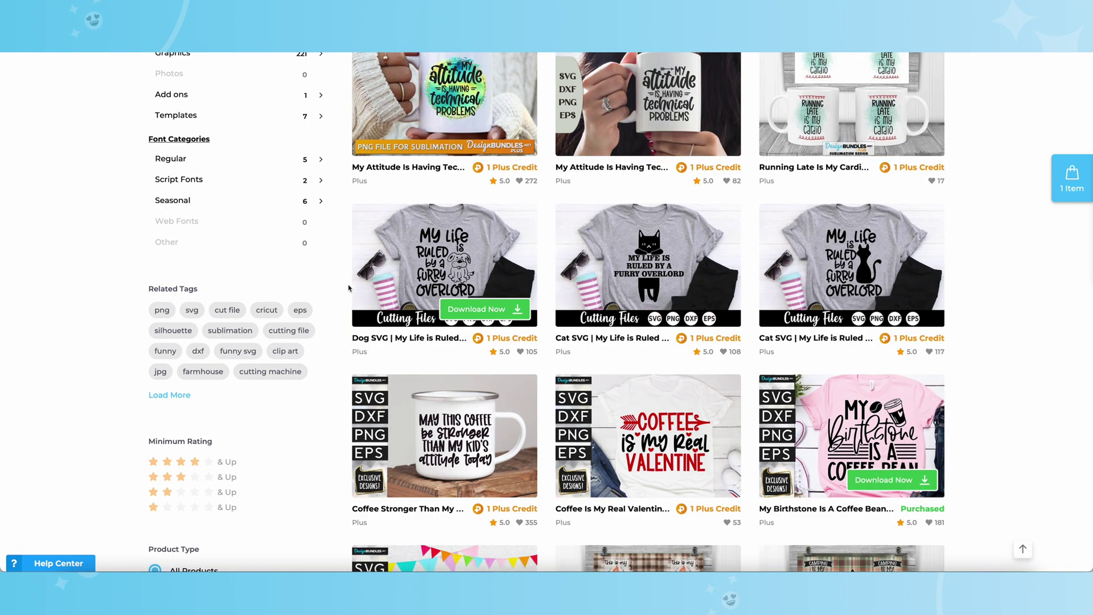
scroll(344, 286, down, 1)
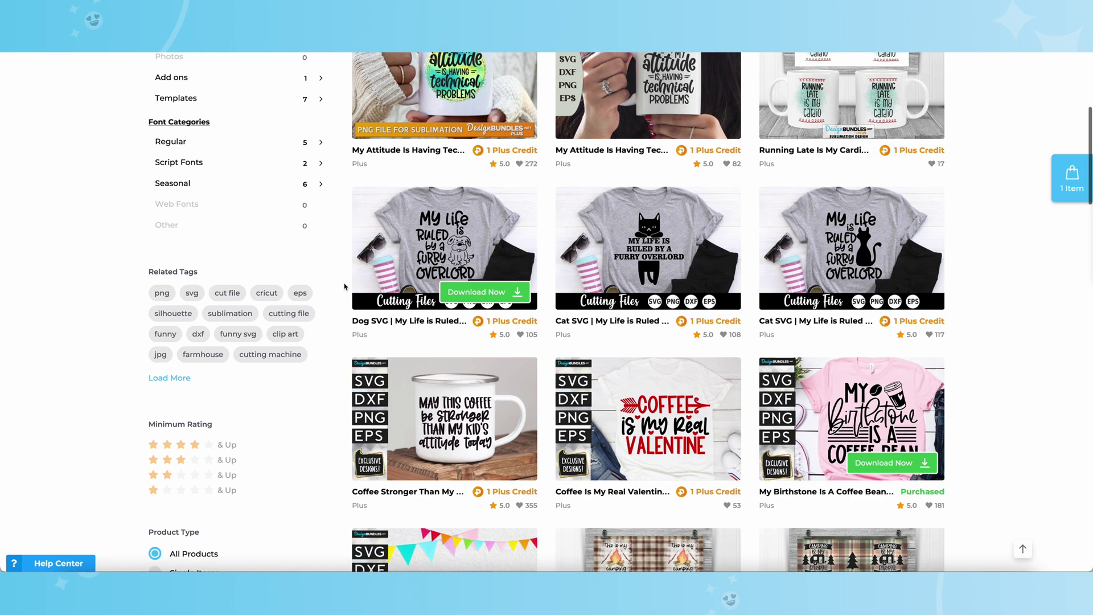
scroll(342, 285, down, 3)
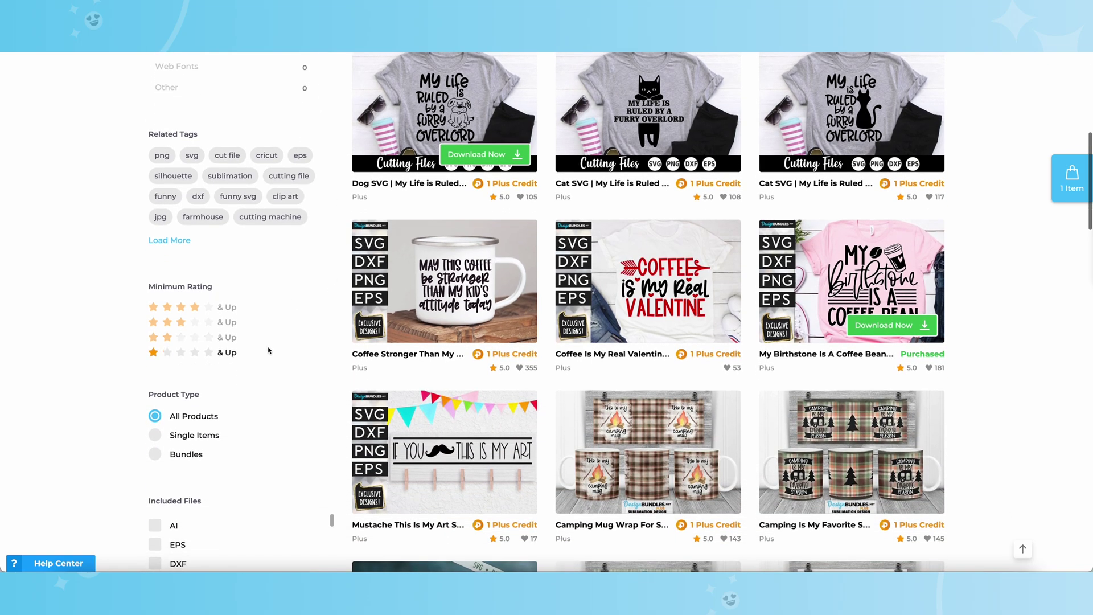
scroll(268, 350, down, 2)
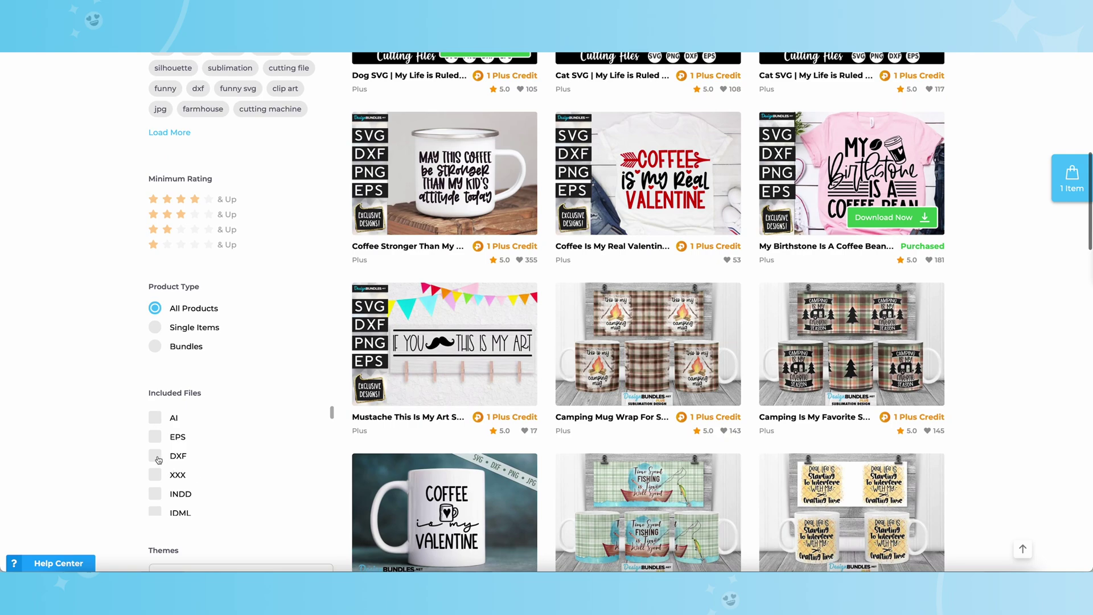
click(157, 457)
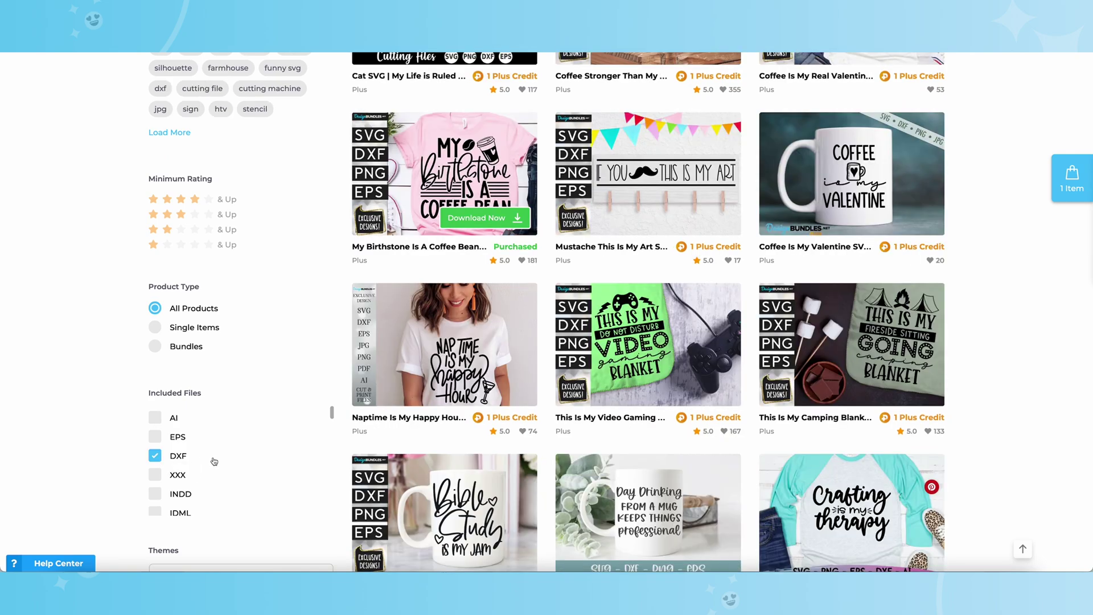
mouse_move(481, 406)
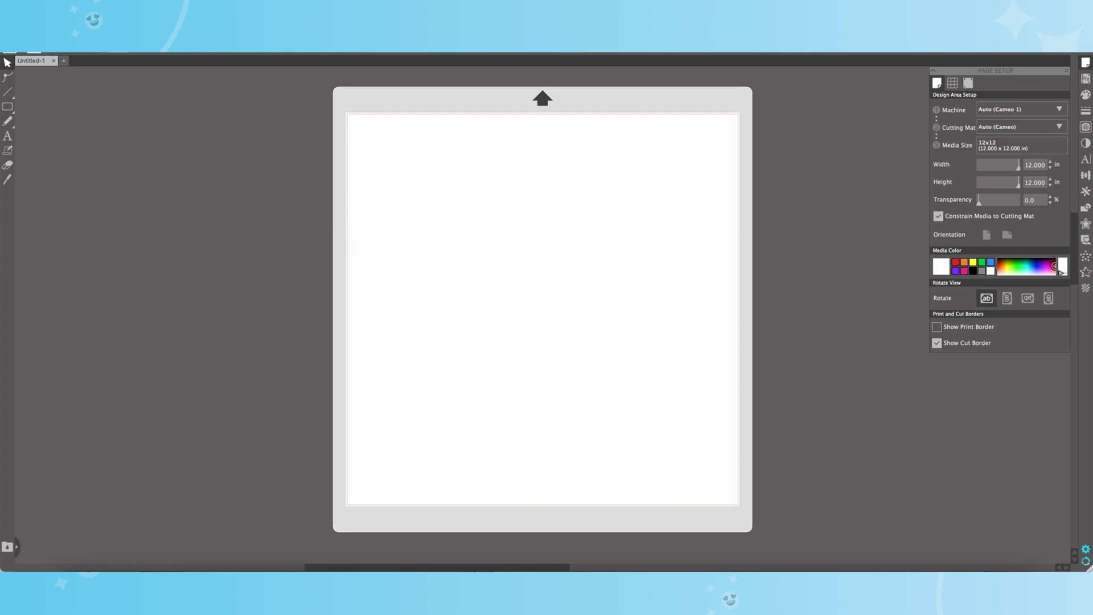
- Import the dog DXF from Finder and place the 9.328 x 10.356 in design on the mat
click(74, 569)
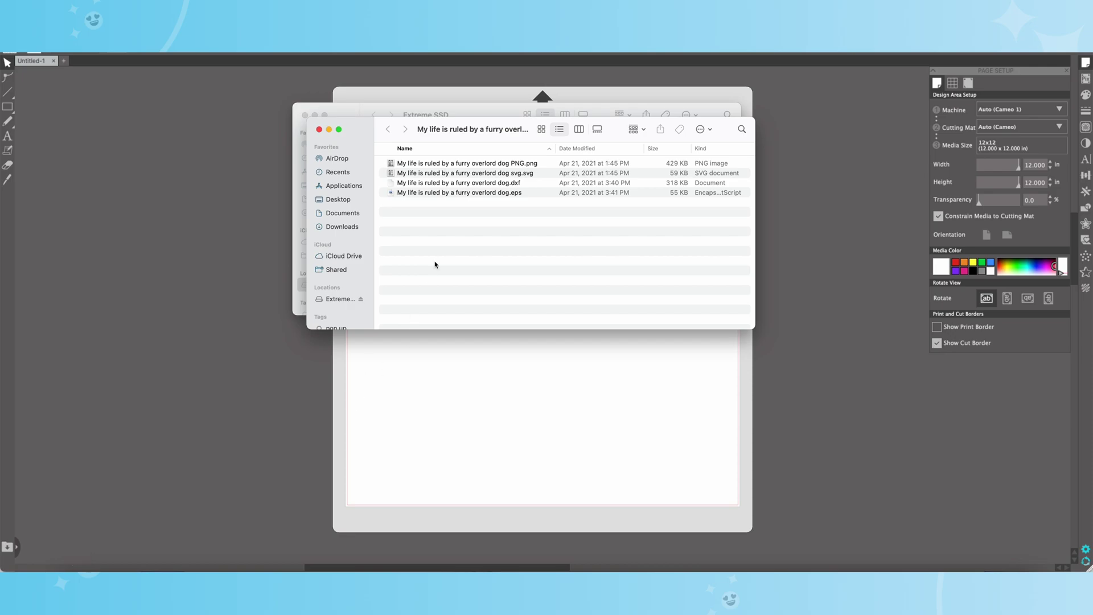
click(449, 183)
drag(418, 183, 512, 460)
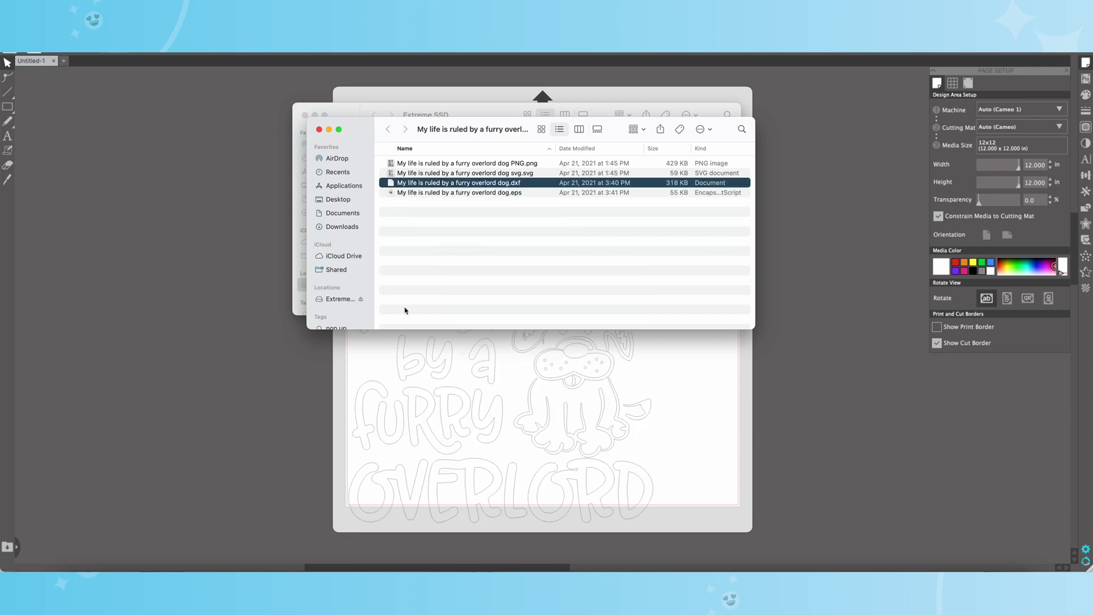
click(320, 130)
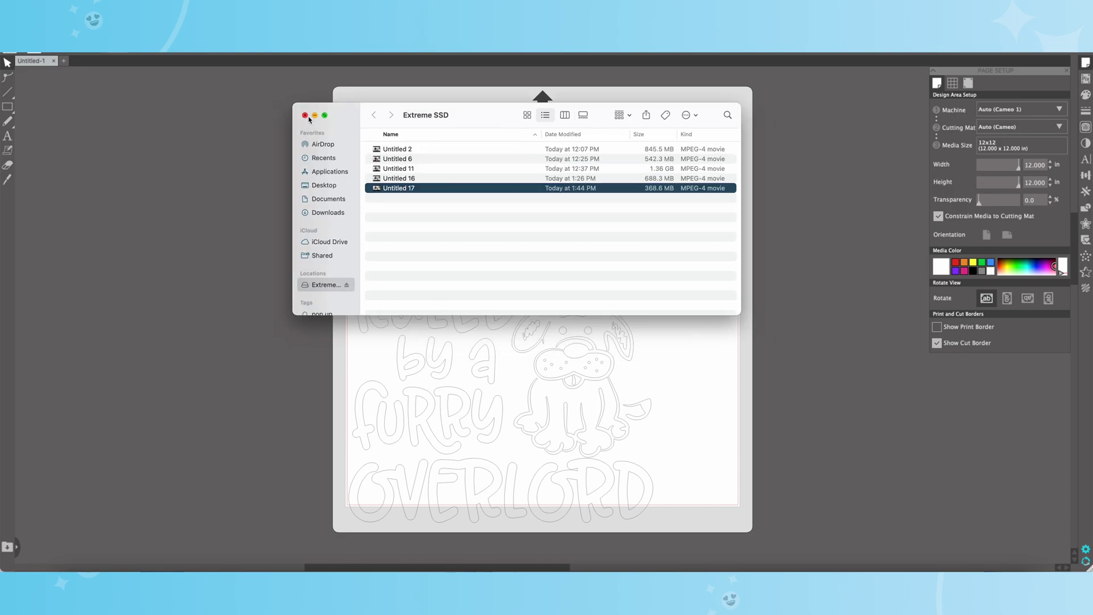
click(305, 115)
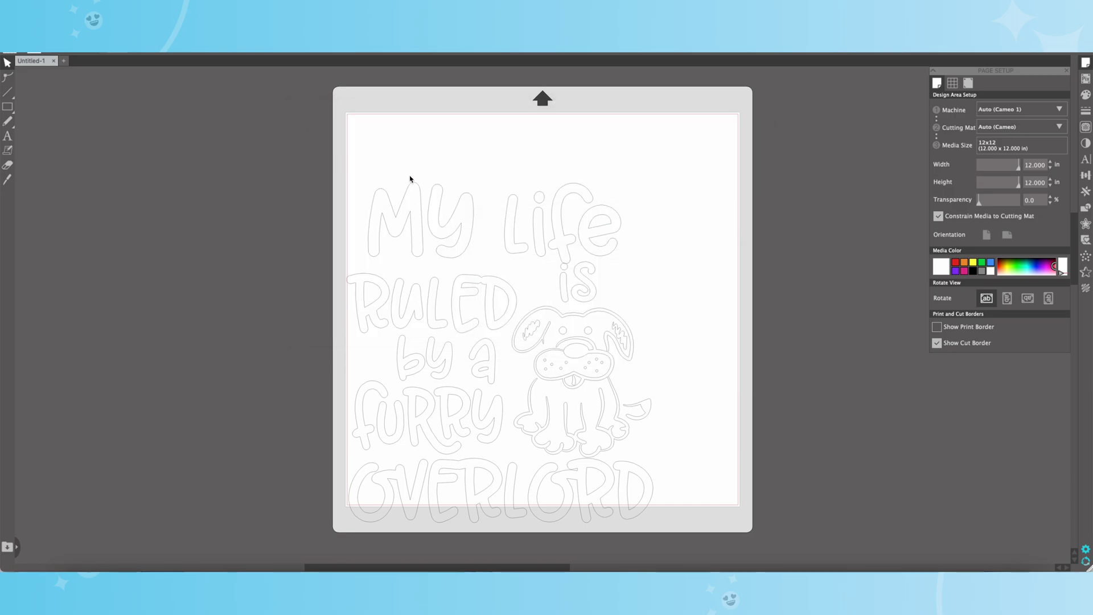
click(471, 195)
drag(432, 248, 457, 206)
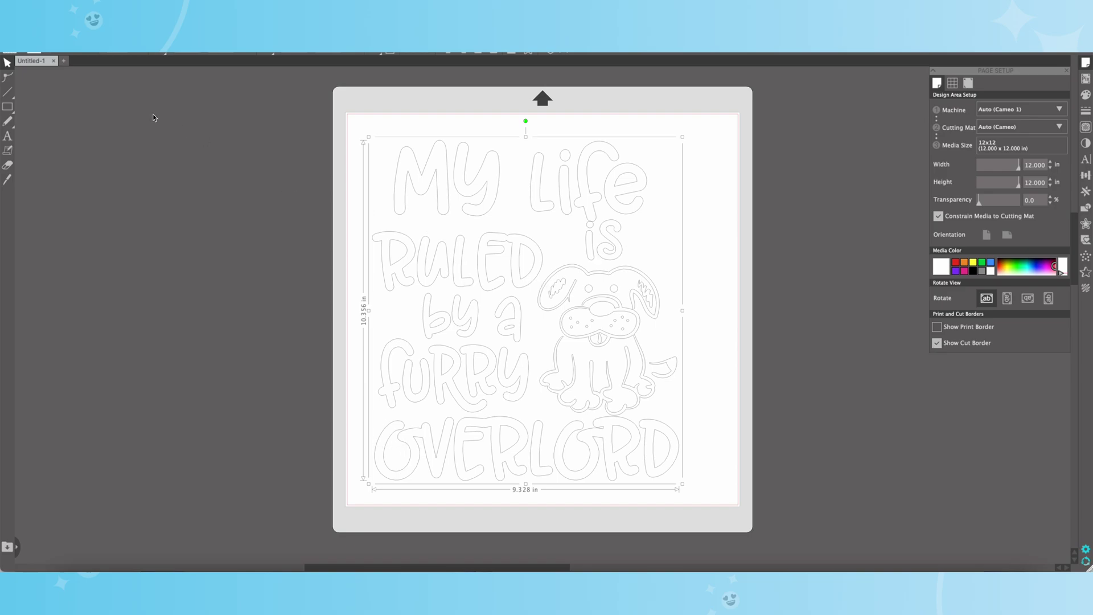
- Start a new design and open 'My life is ruled by a furry overlord dog.dxf' from Downloads
click(64, 61)
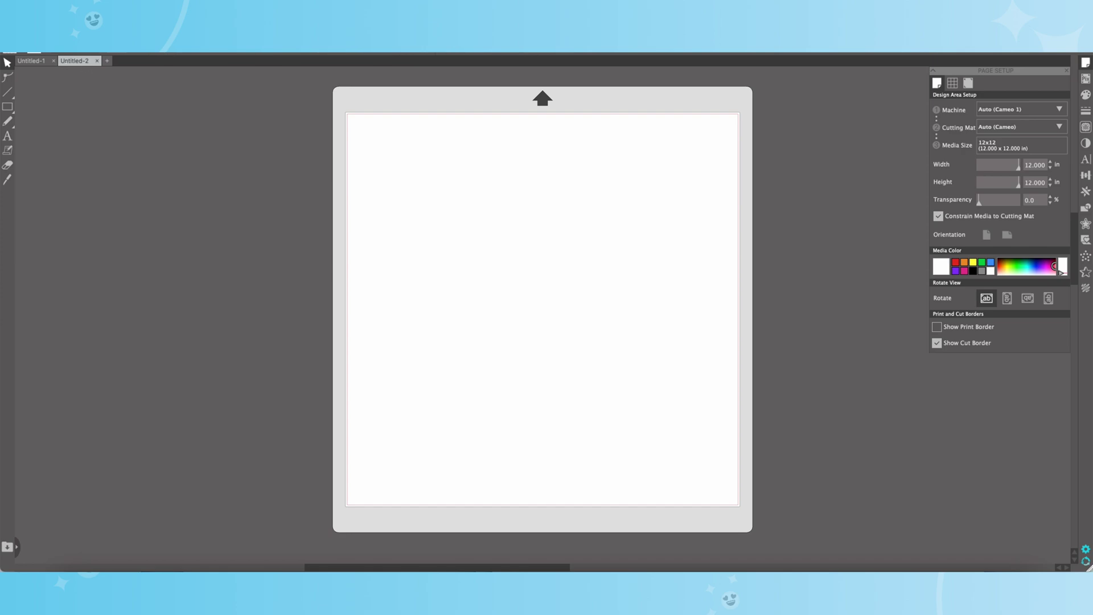
key(super+o)
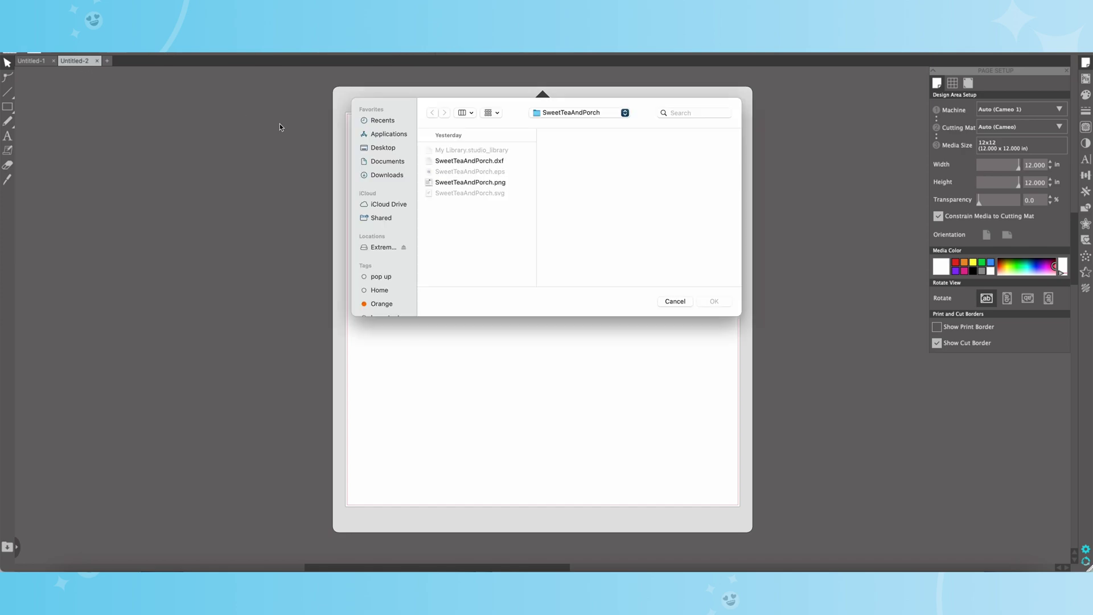
click(385, 174)
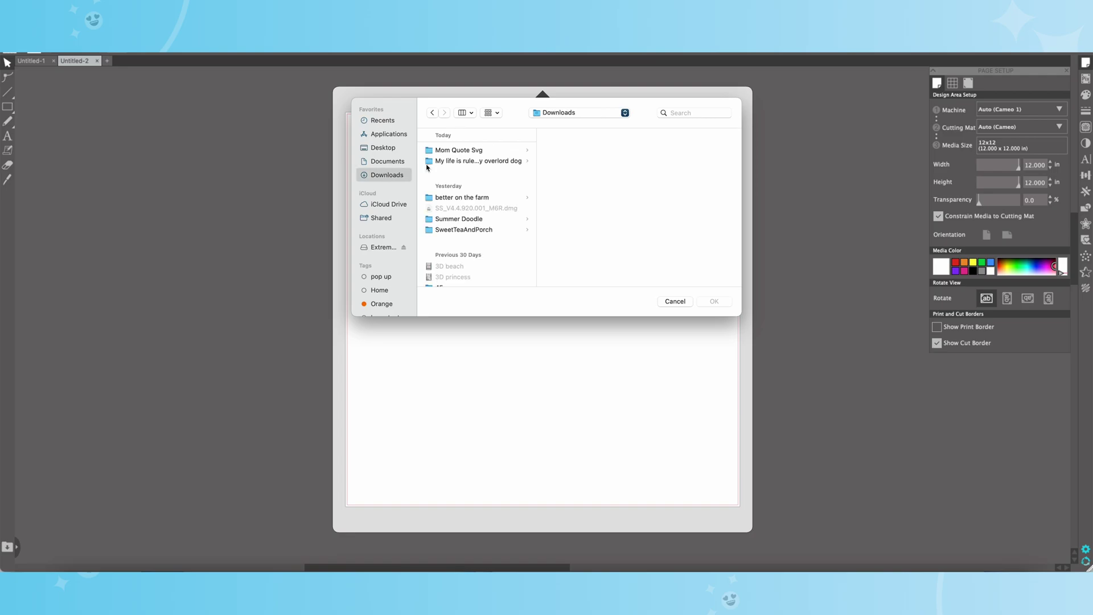
click(446, 161)
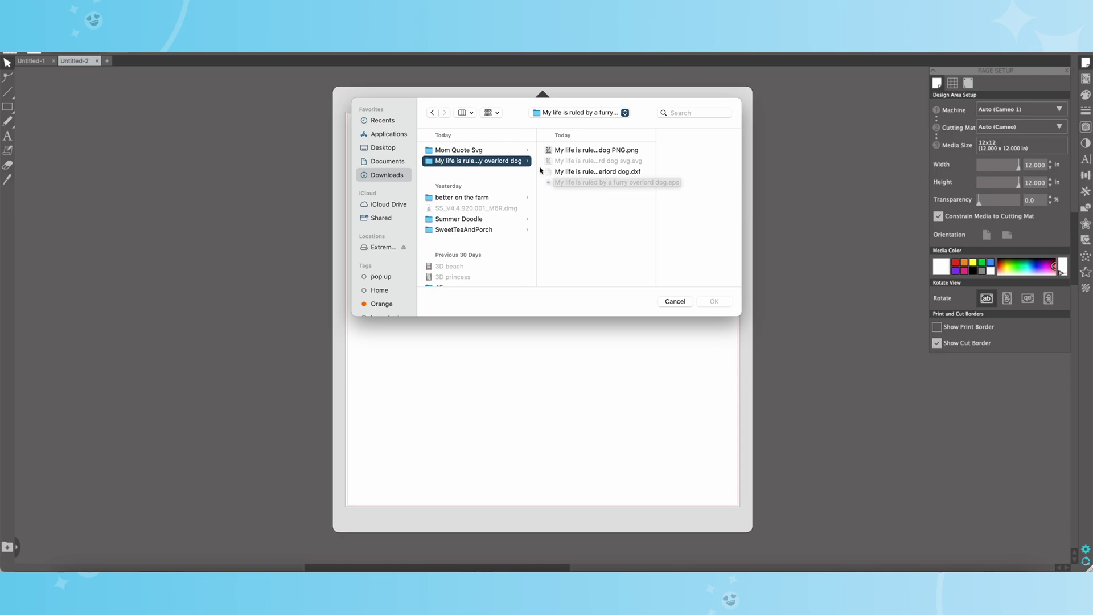
click(575, 172)
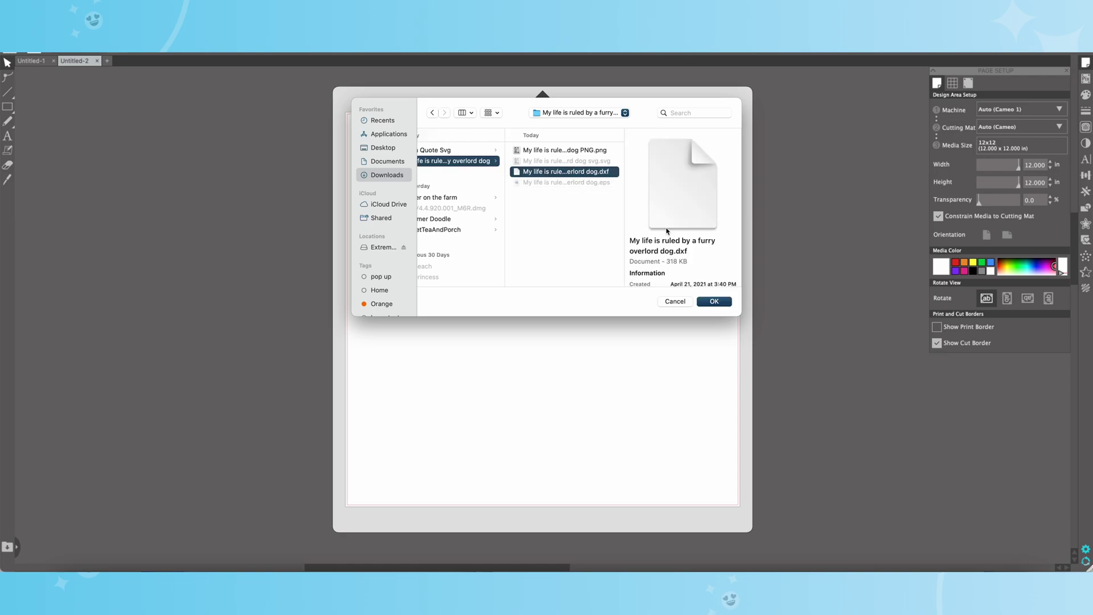
click(715, 303)
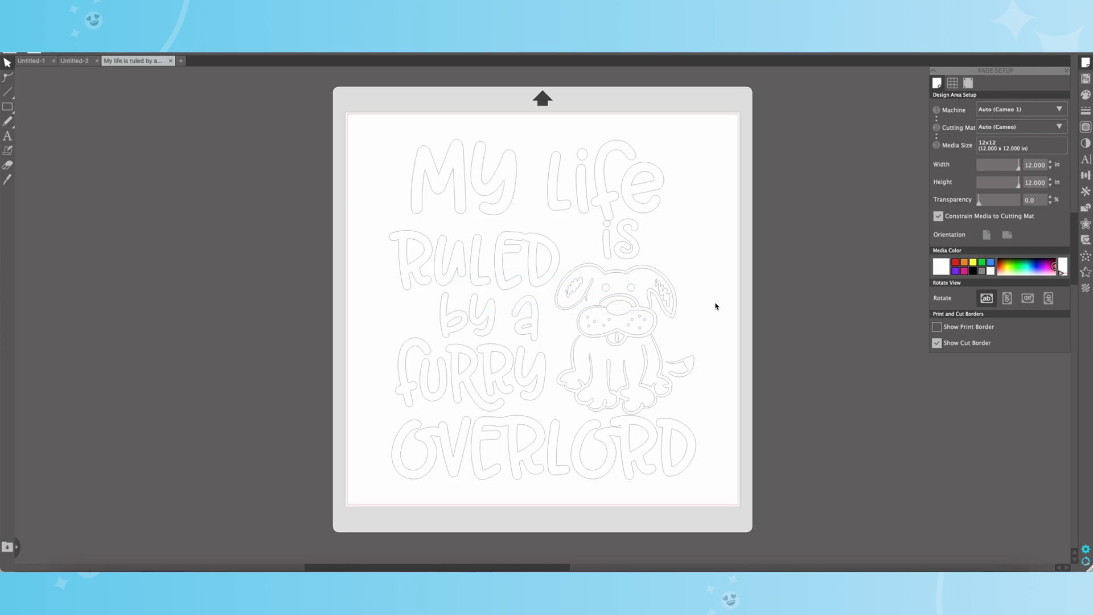
- Open the furry overlord dog DXF again in a new Untitled-3 tab
click(182, 61)
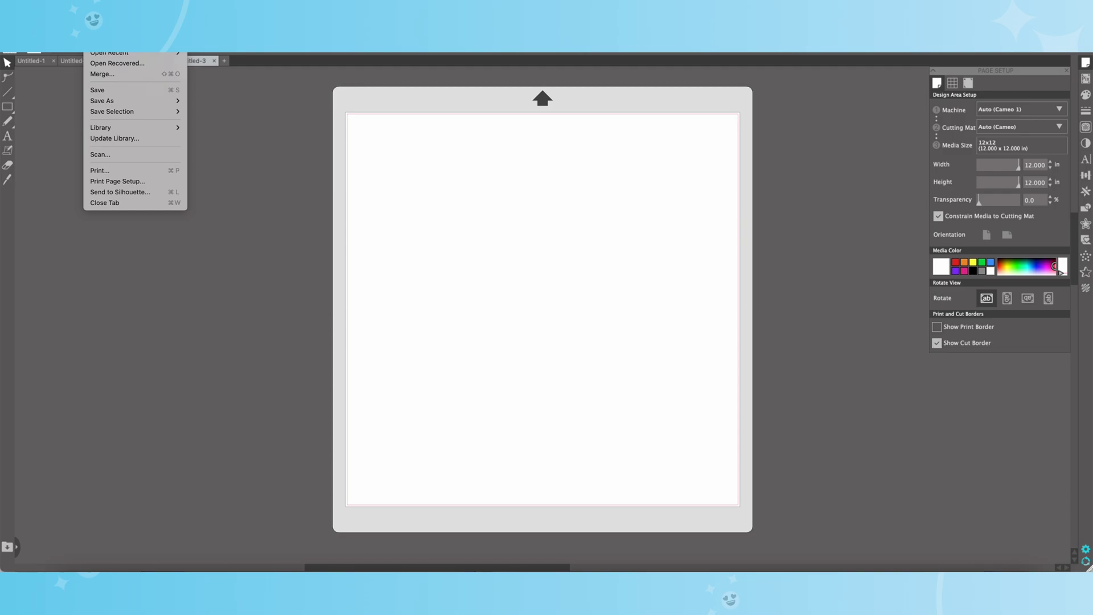
key(super+o)
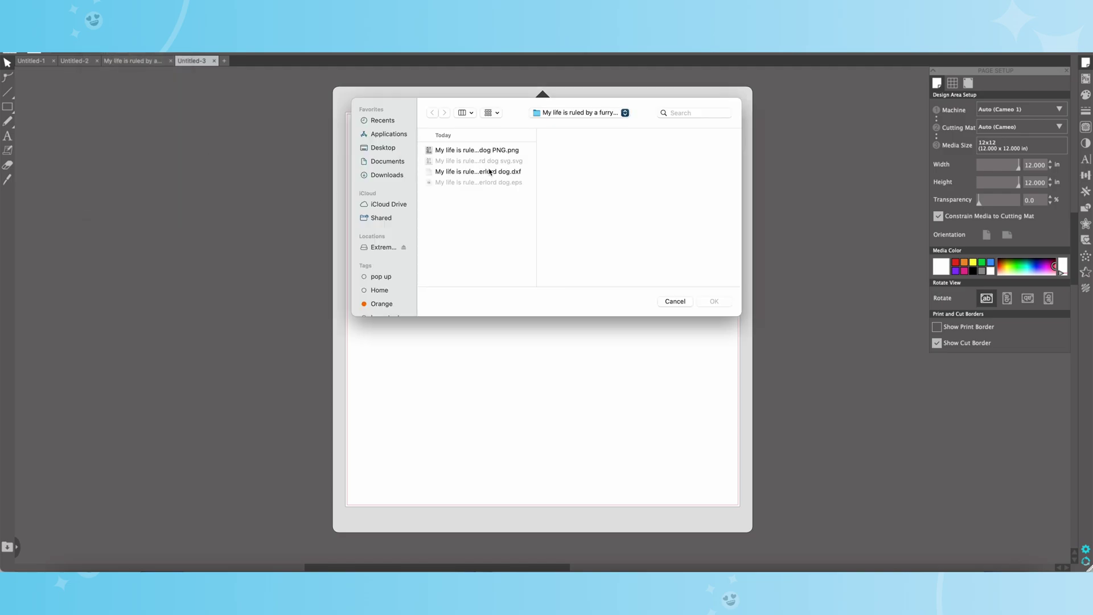
click(490, 172)
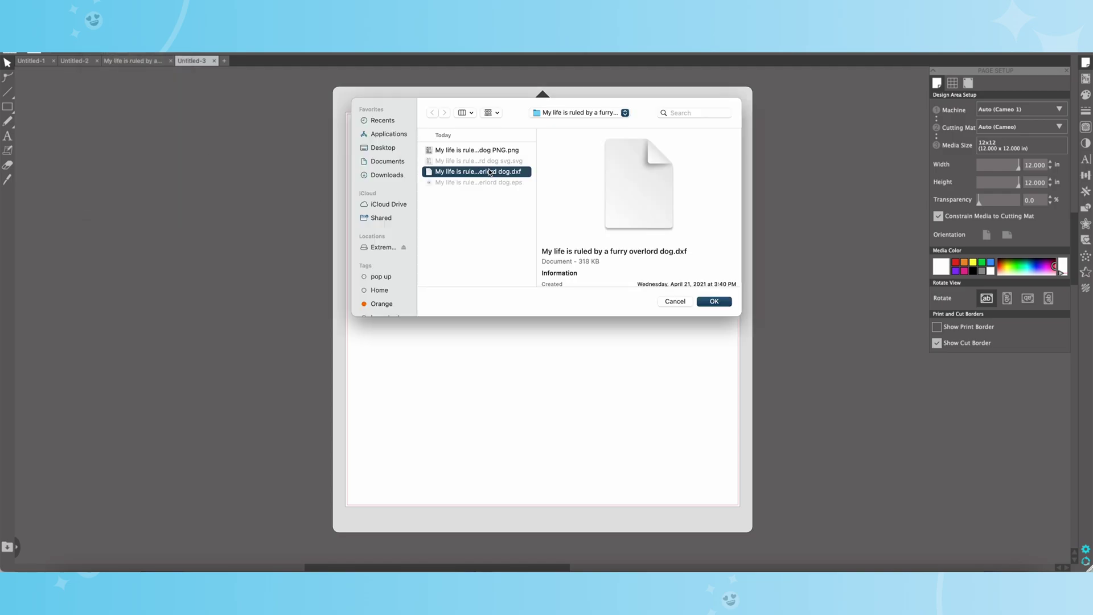
click(713, 301)
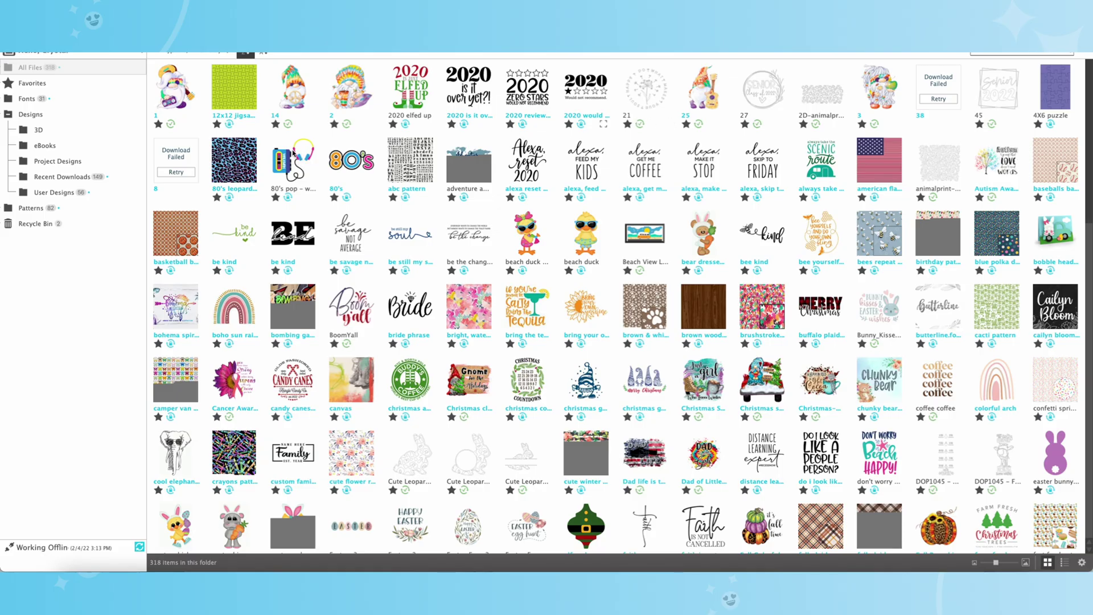
- Drag the dog DXF from the Downloads dog folder into User Designs, bringing it to 57 items
click(62, 195)
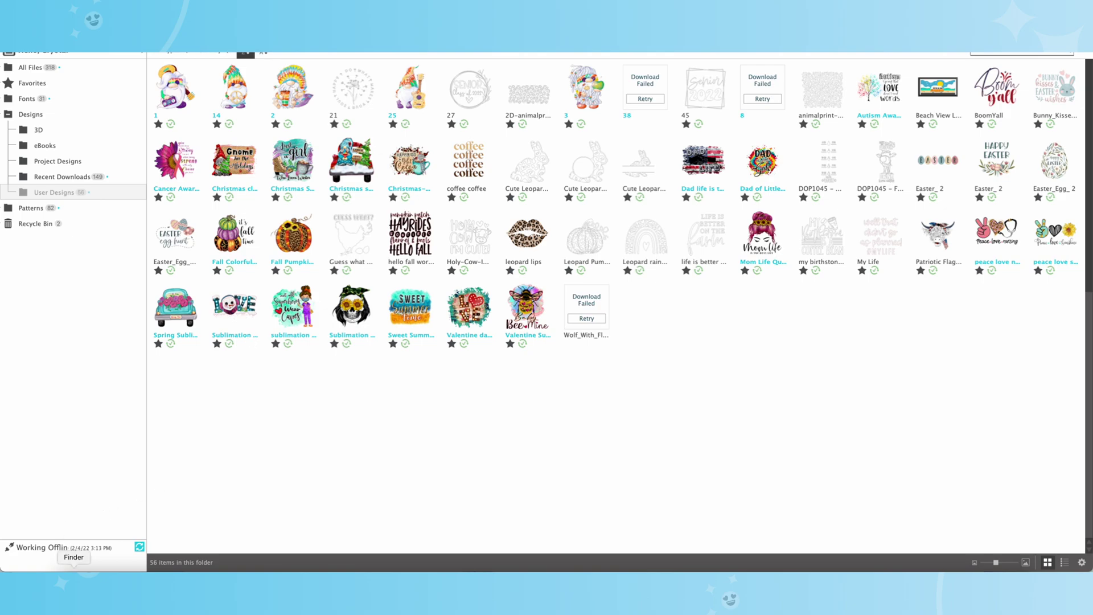
click(73, 570)
click(357, 209)
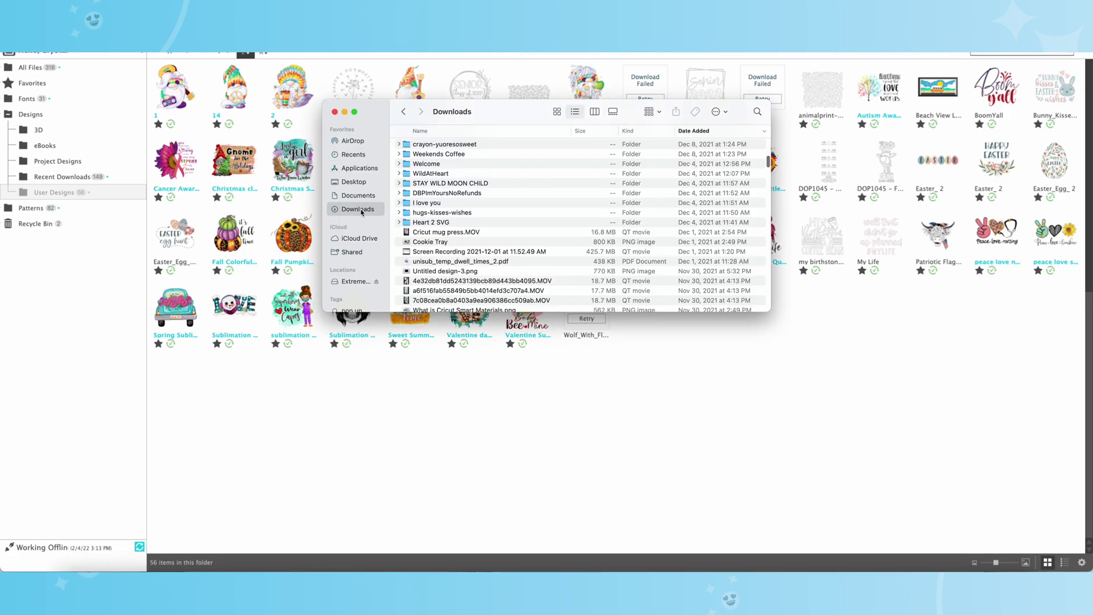
scroll(453, 194, up, 10)
click(424, 147)
double_click(424, 147)
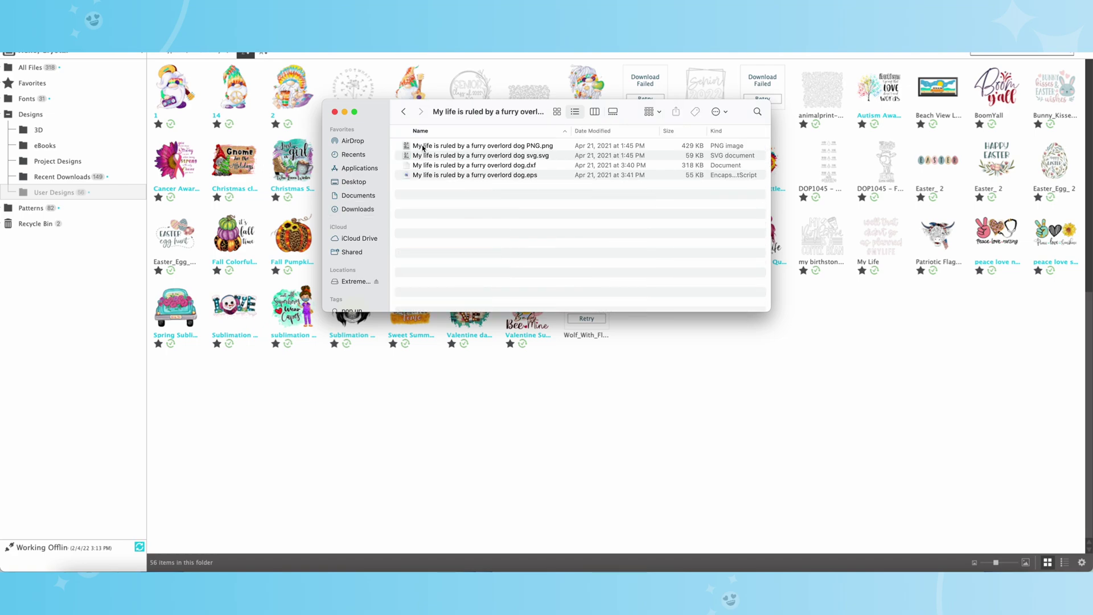
drag(439, 168, 651, 378)
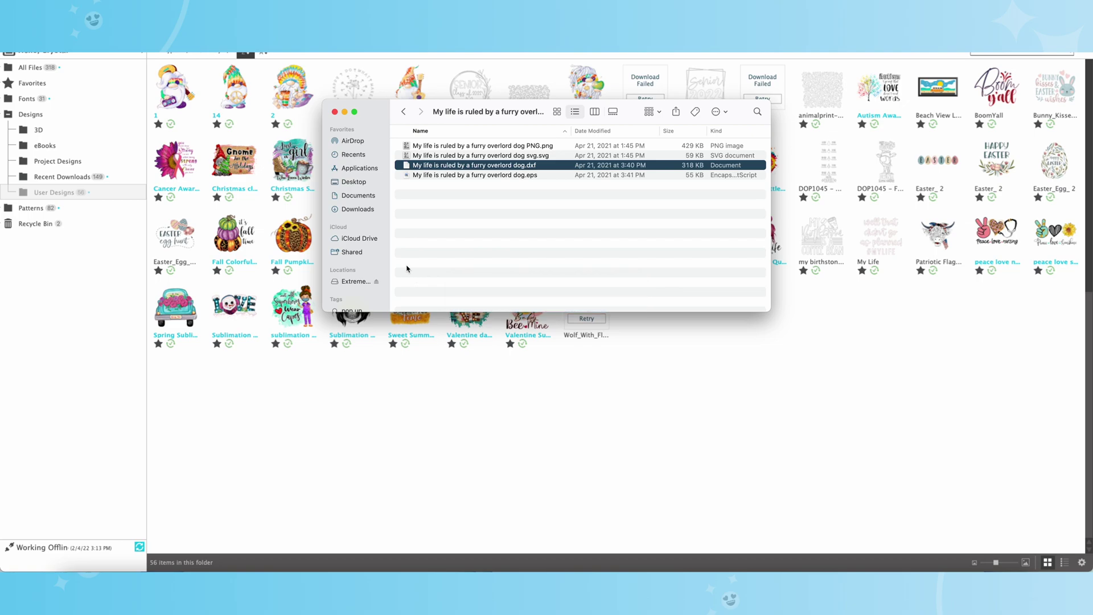
click(335, 112)
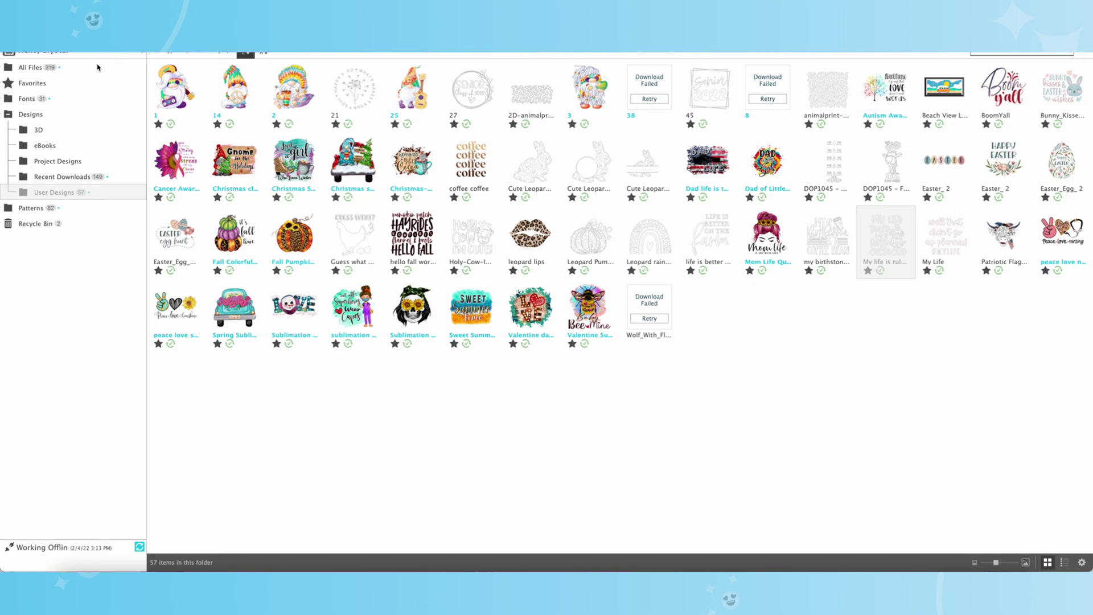
- Export the library to Desktop/Silhoutte studio files, replacing My Library.studio_library
click(65, 70)
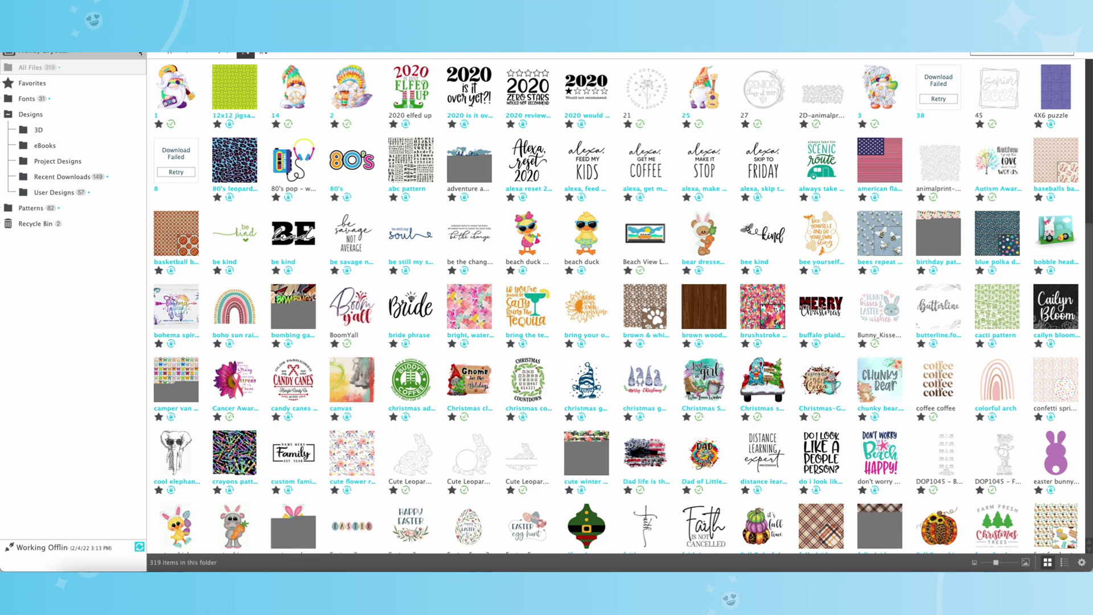
click(142, 54)
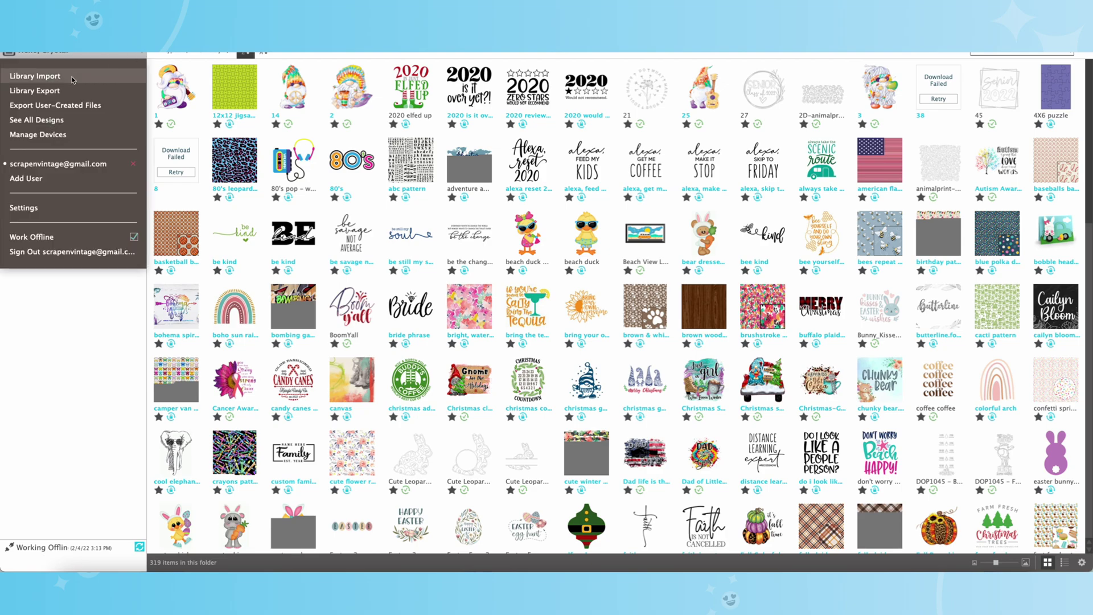
click(35, 92)
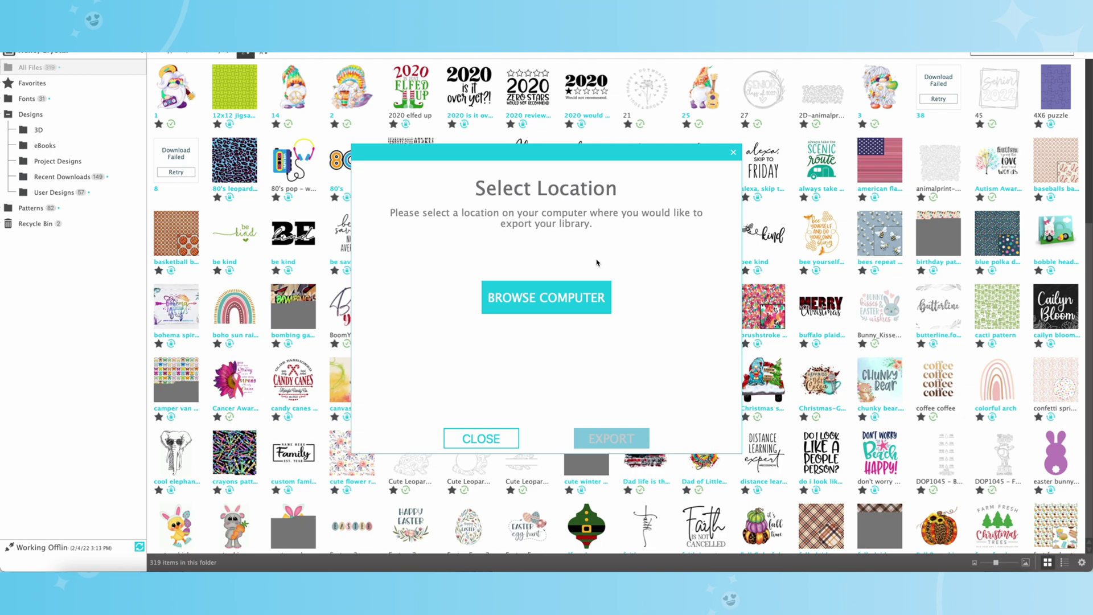
click(573, 300)
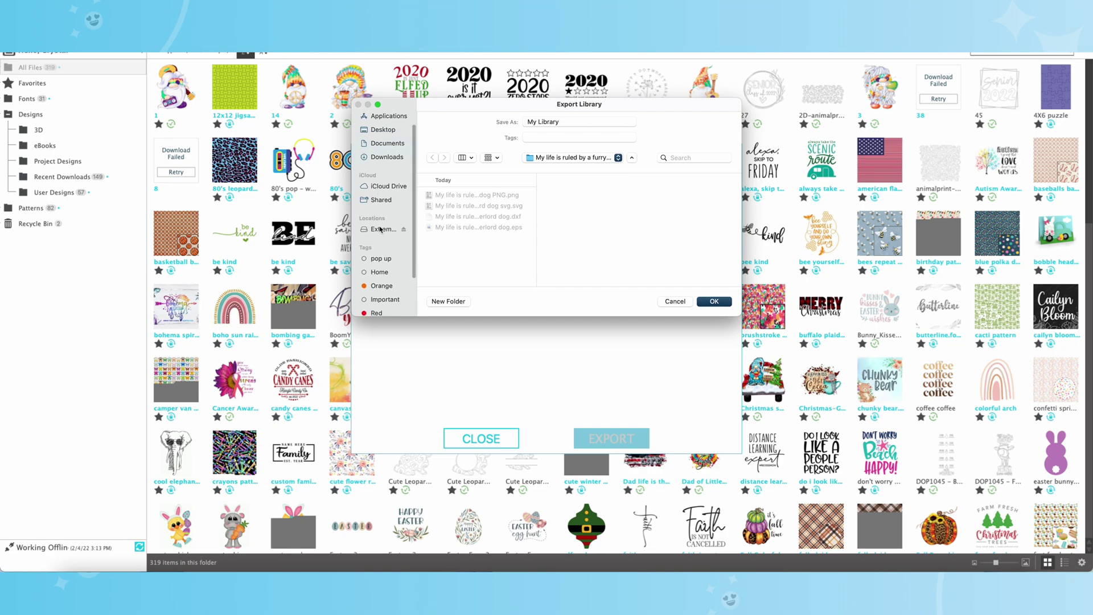
click(380, 147)
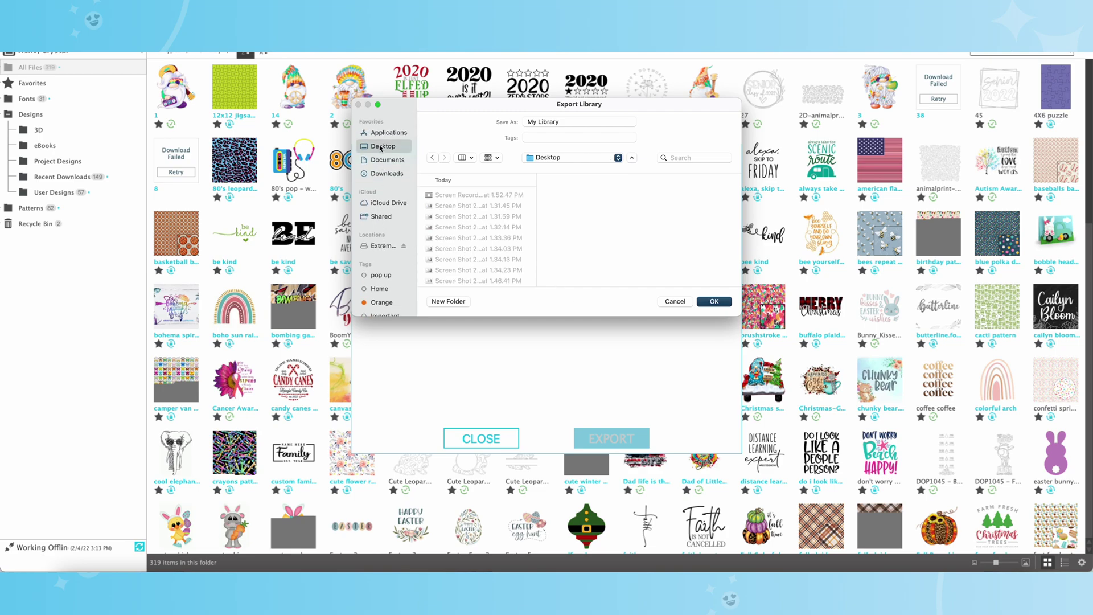
scroll(475, 231, down, 5)
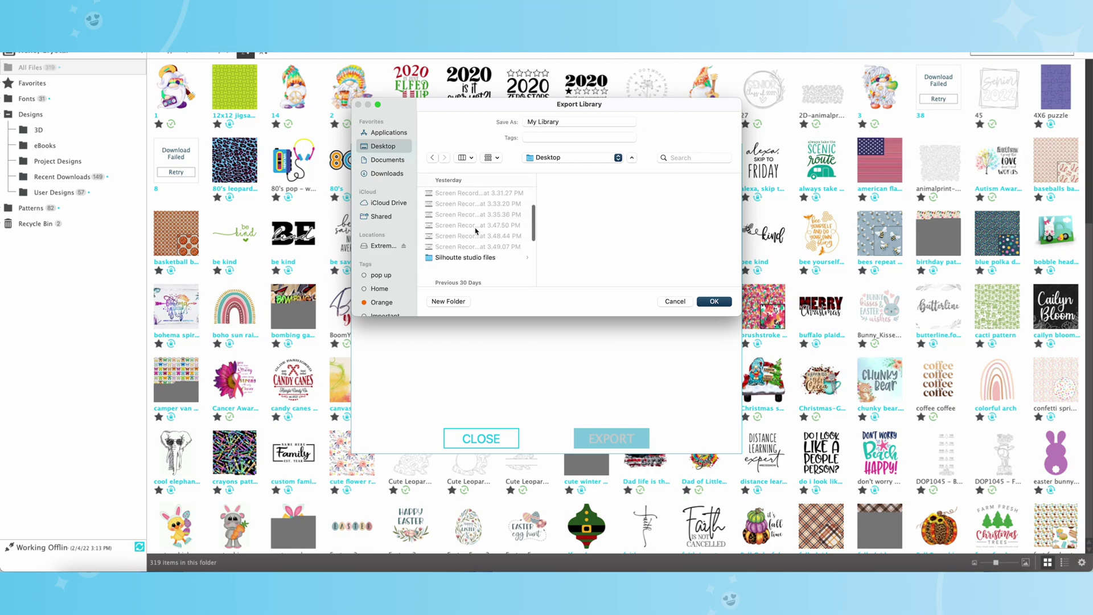
click(475, 217)
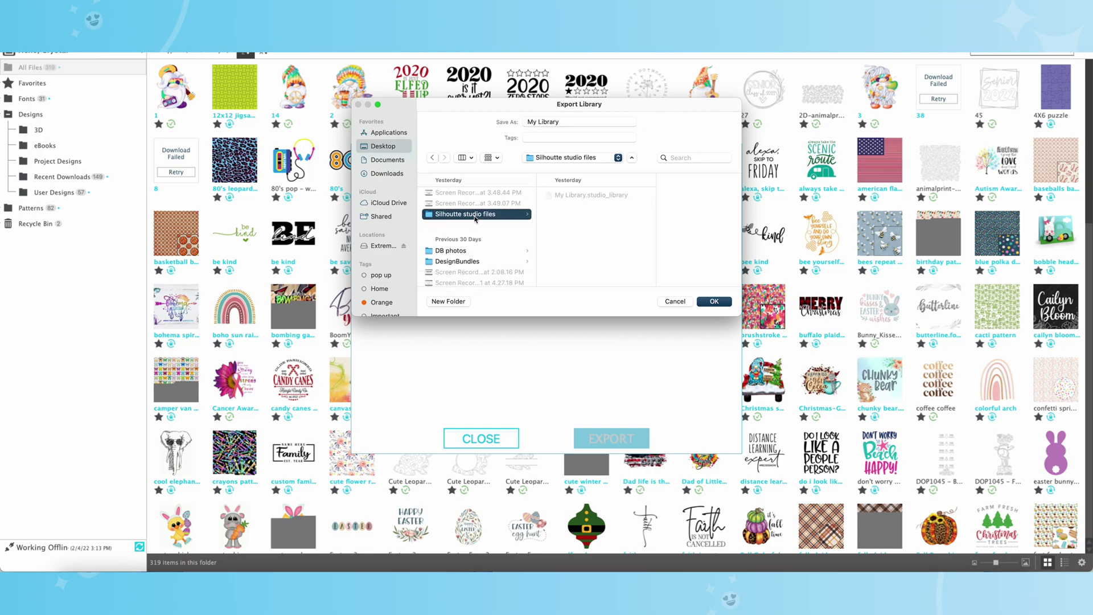
click(713, 300)
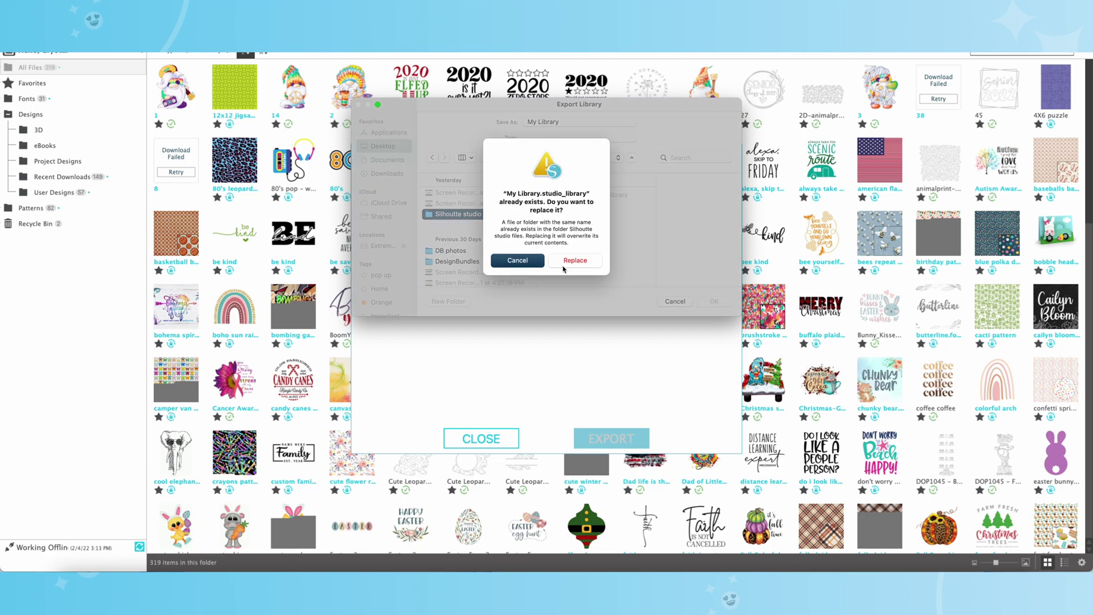
click(574, 261)
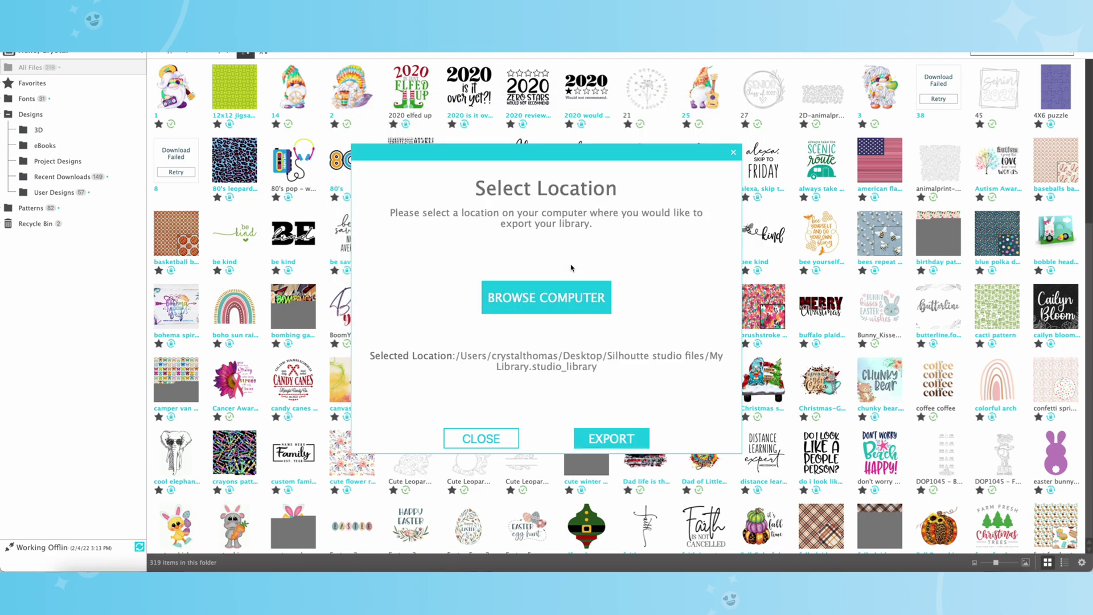
click(622, 442)
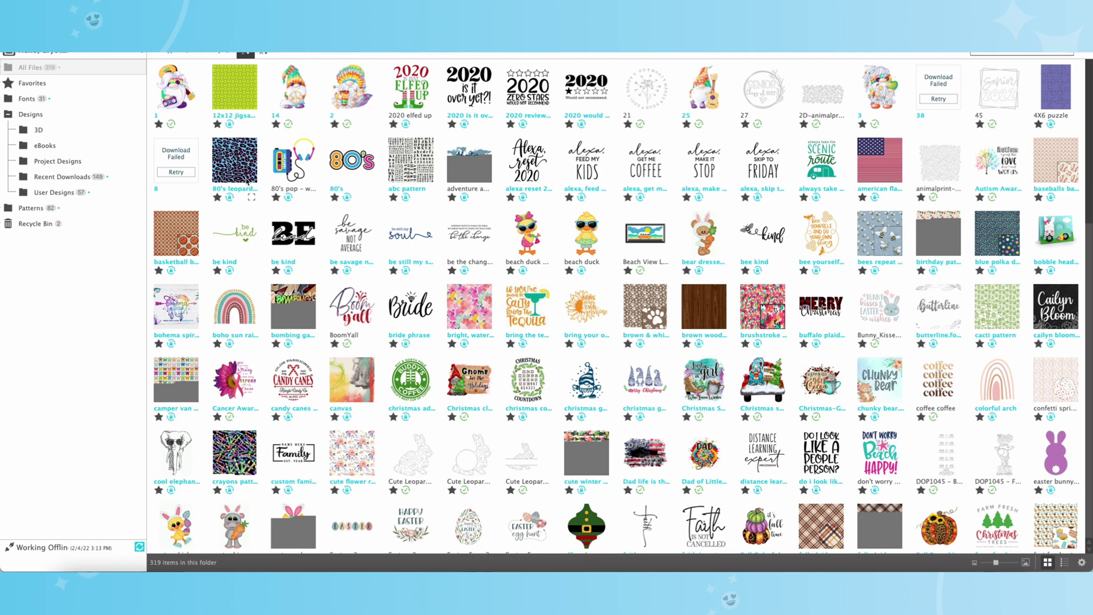
- Cancel a library import from Desktop/Silhoutte studio files and return to Design Bundles in Safari
click(137, 55)
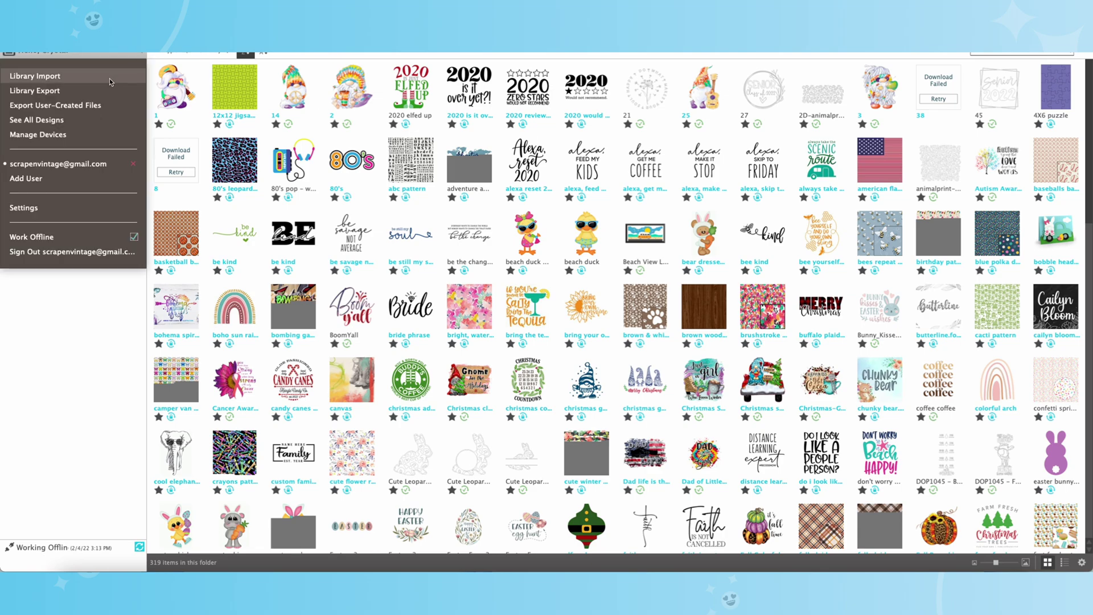
click(36, 76)
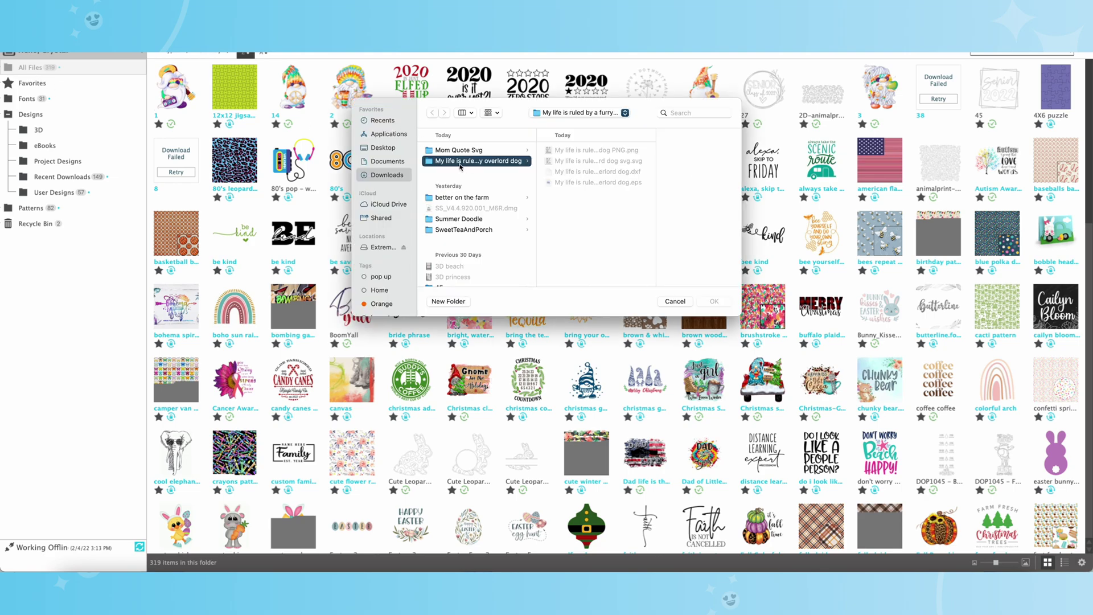
click(383, 147)
scroll(503, 176, down, 2)
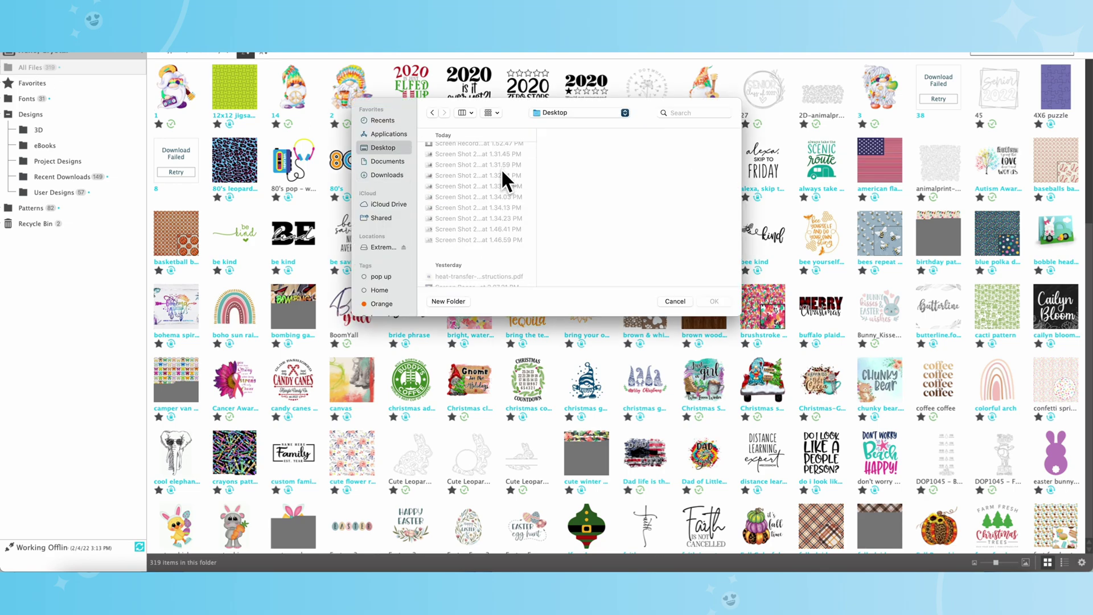
click(468, 217)
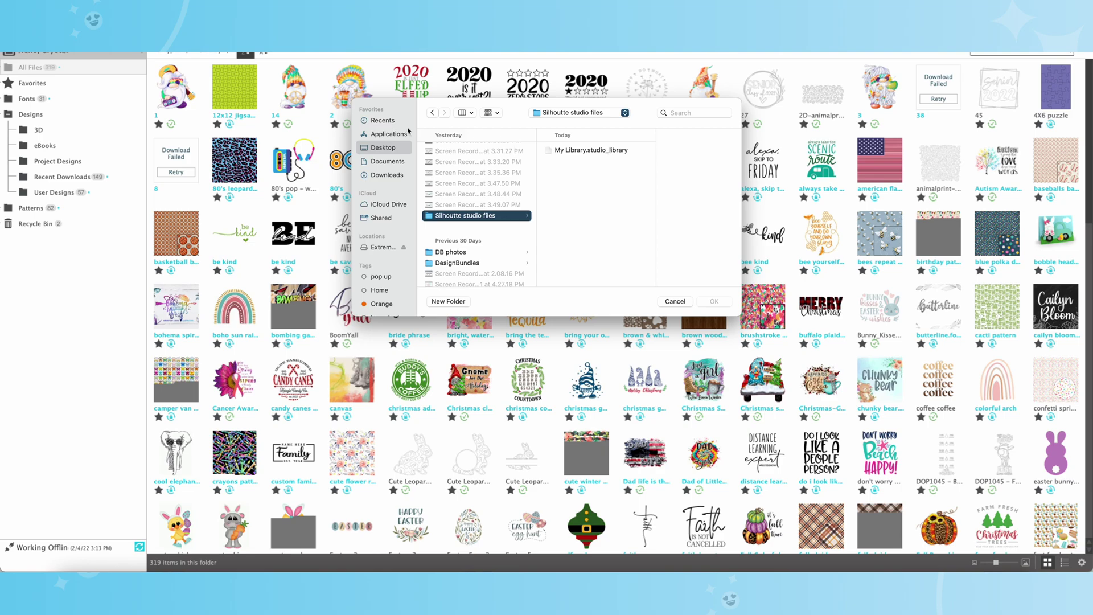
click(675, 302)
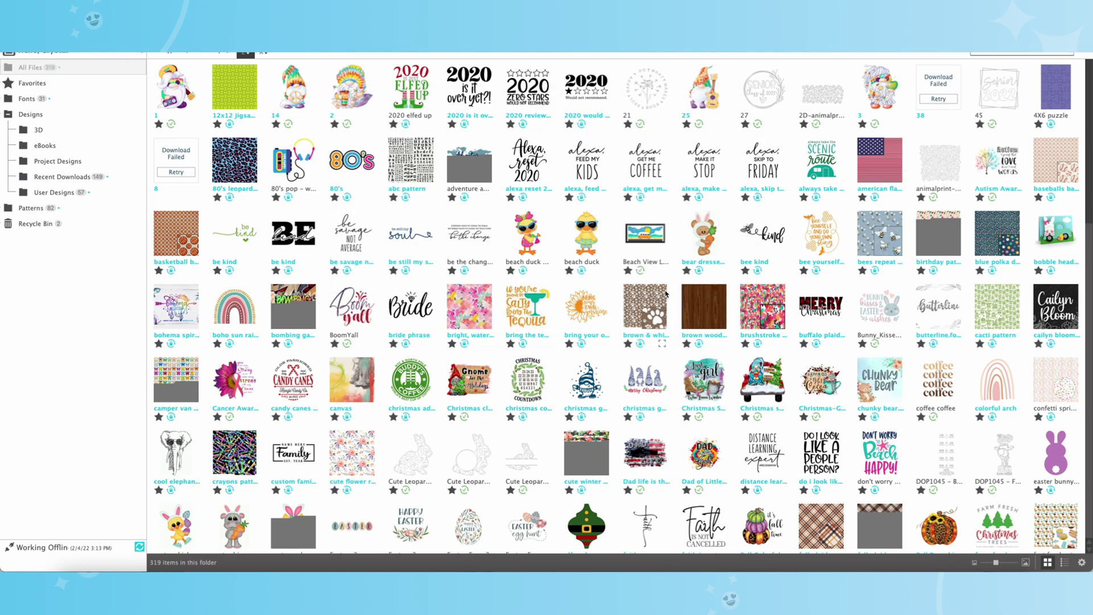
scroll(666, 294, down, 1)
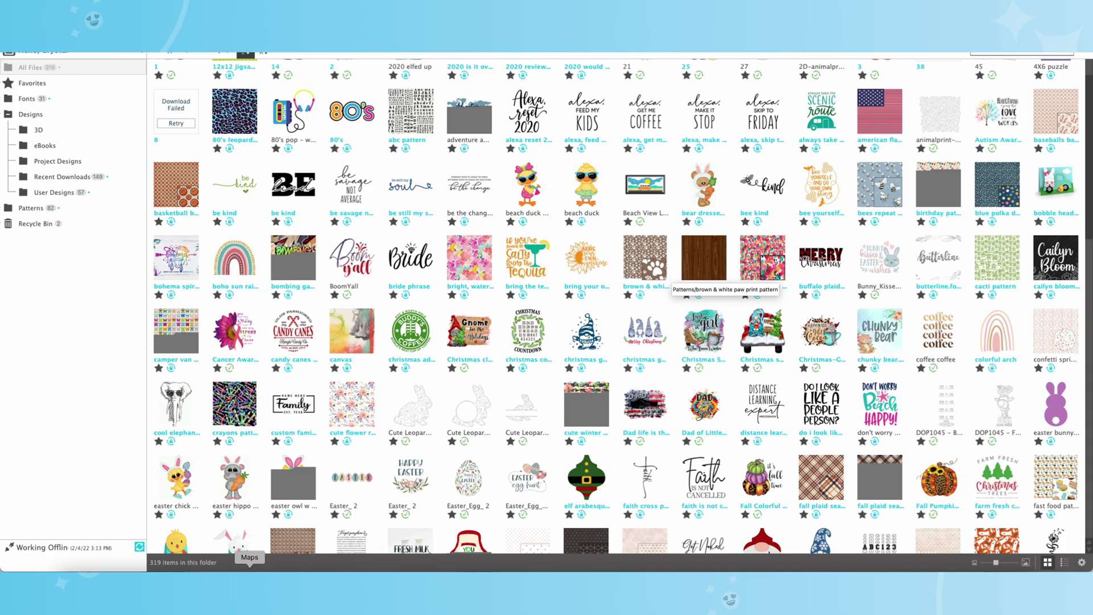
click(144, 567)
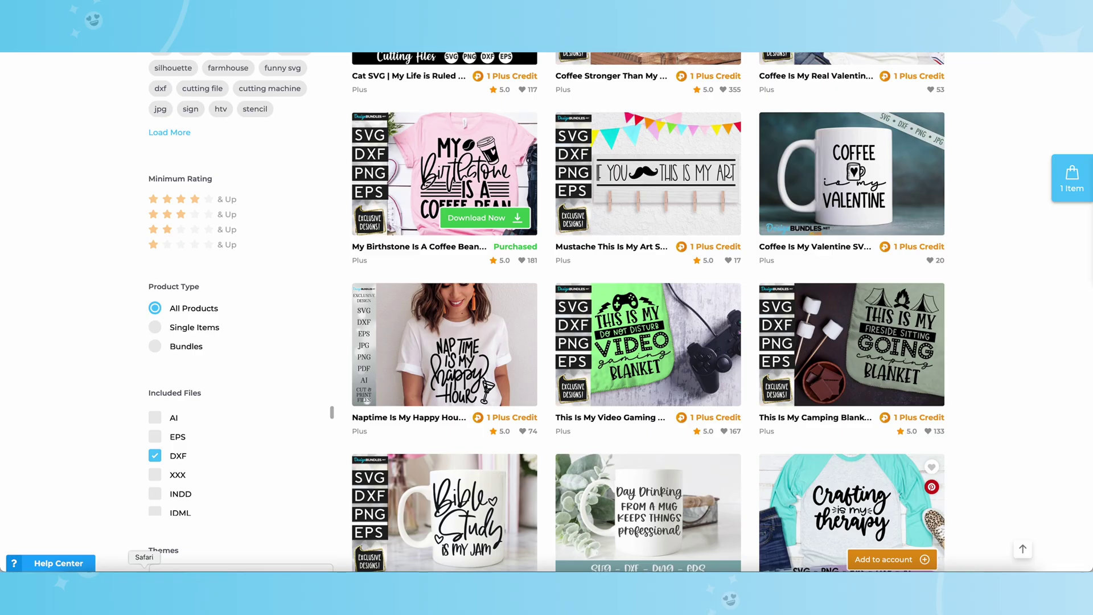